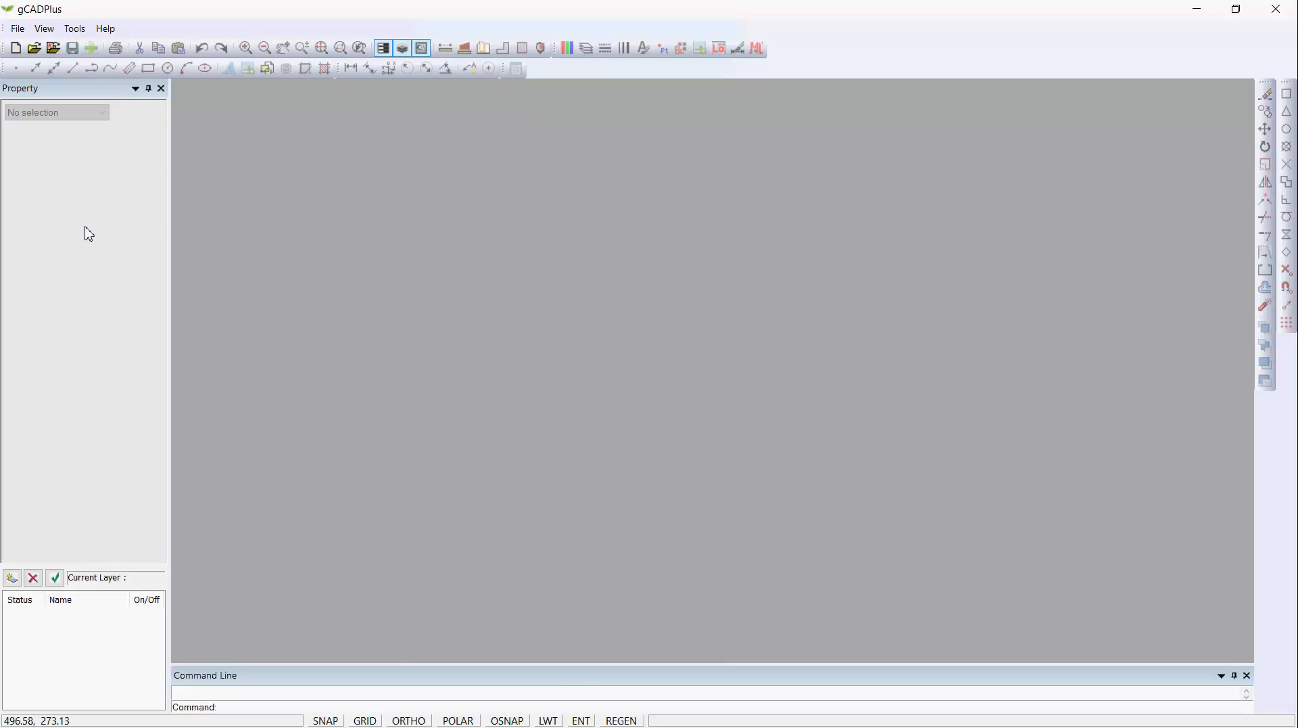
# Create a new drawing from the FirstDesign.lcd template.
pyautogui.click(17, 30)
pyautogui.click(40, 46)
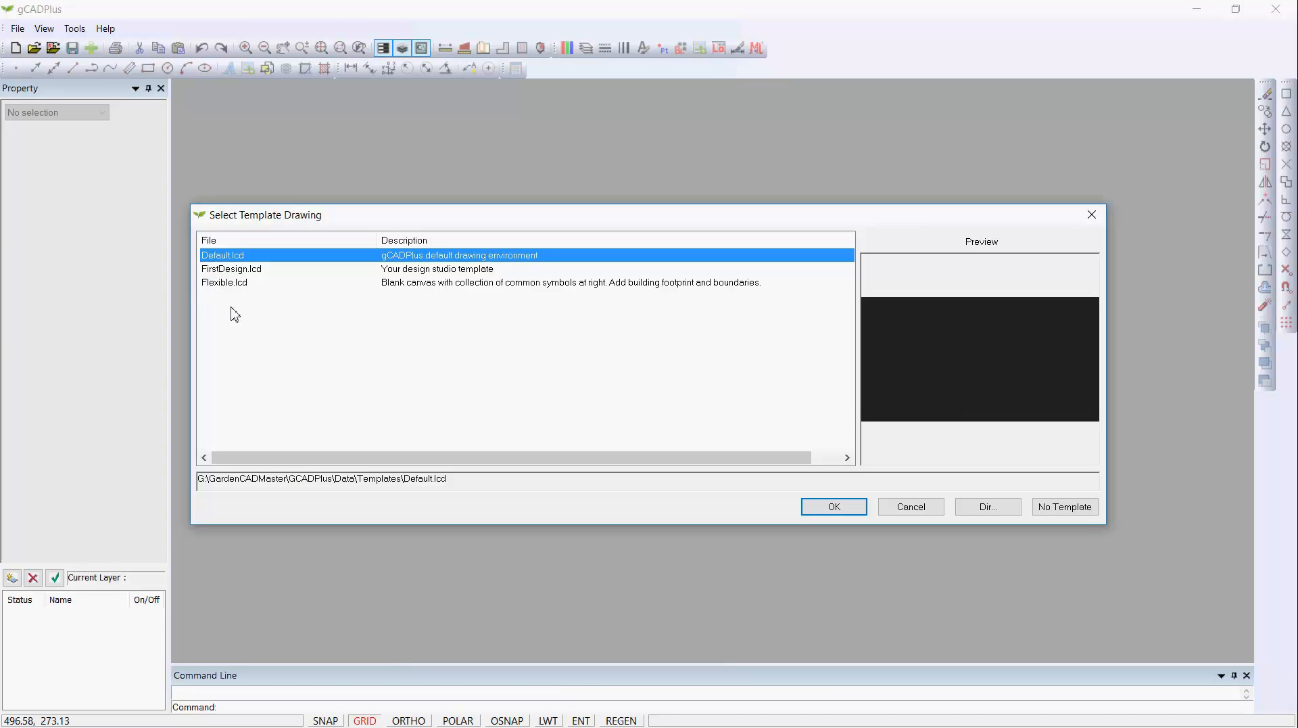
pyautogui.click(270, 269)
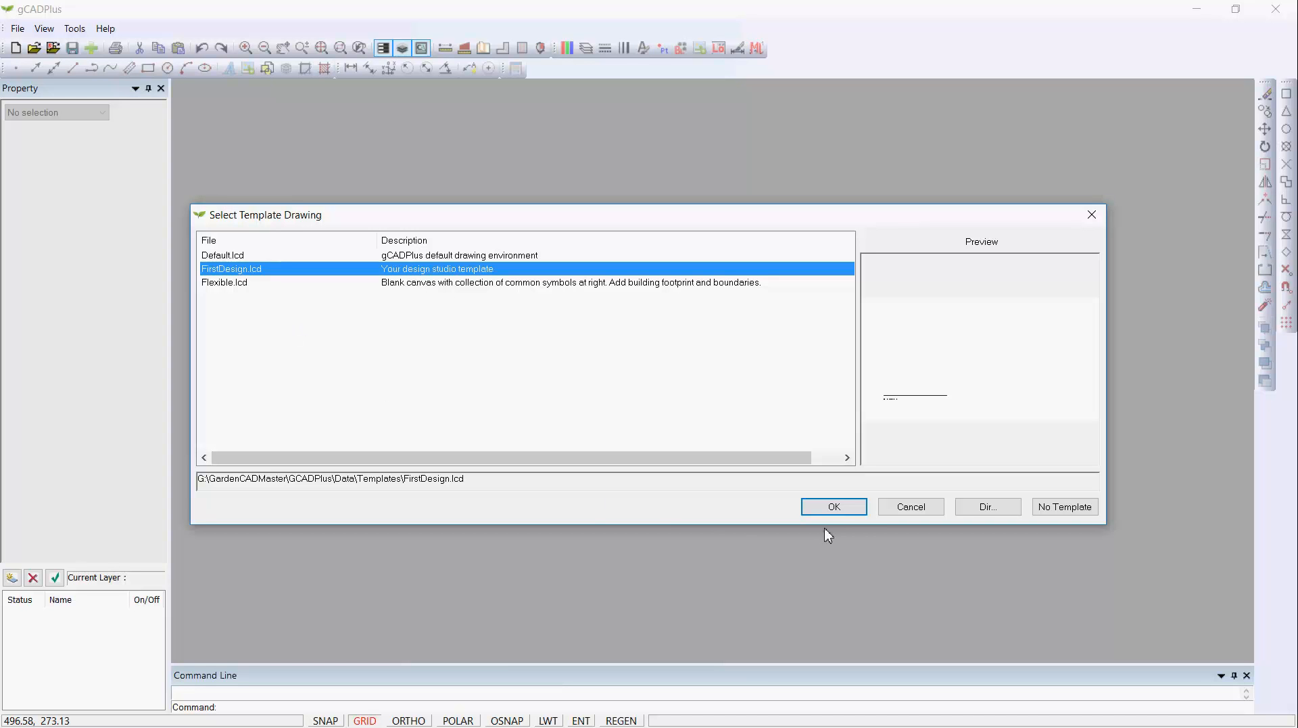
pyautogui.click(835, 508)
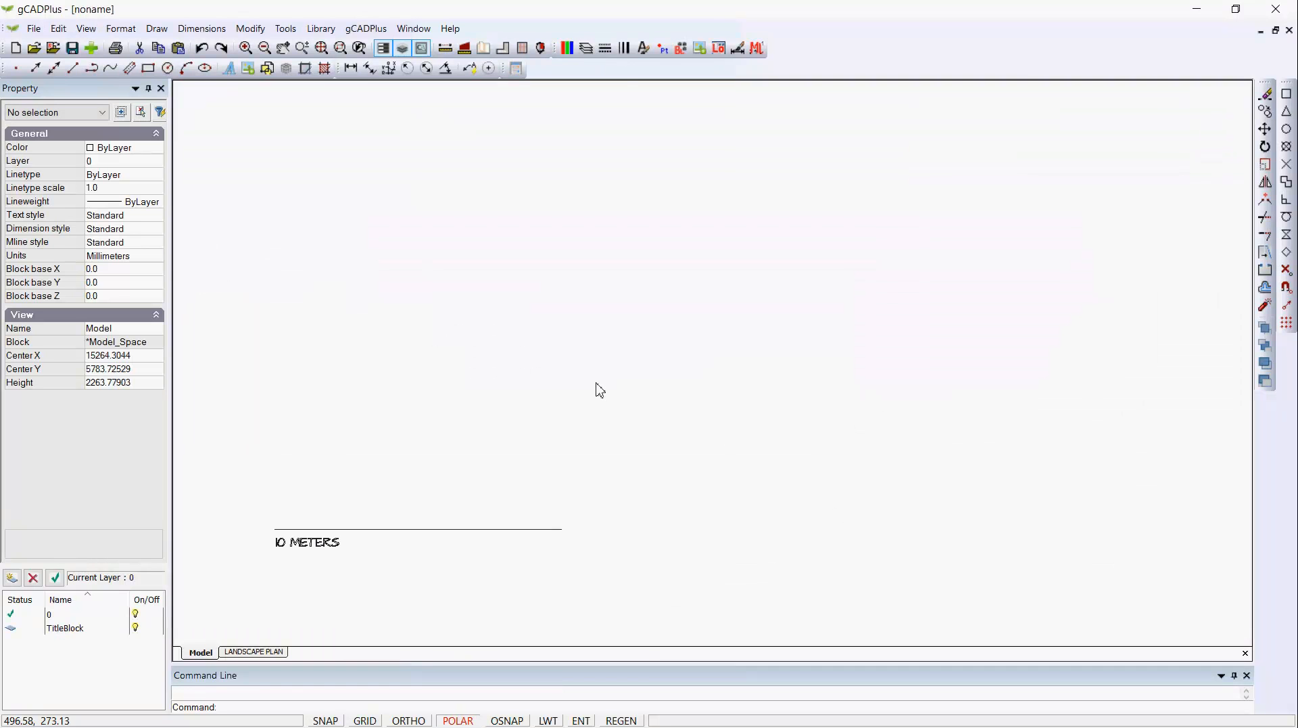
# Inspect the 10 METERS reference line's properties, examine the title block on the LANDSCAPE PLAN sheet, and return to model space.
pyautogui.click(496, 530)
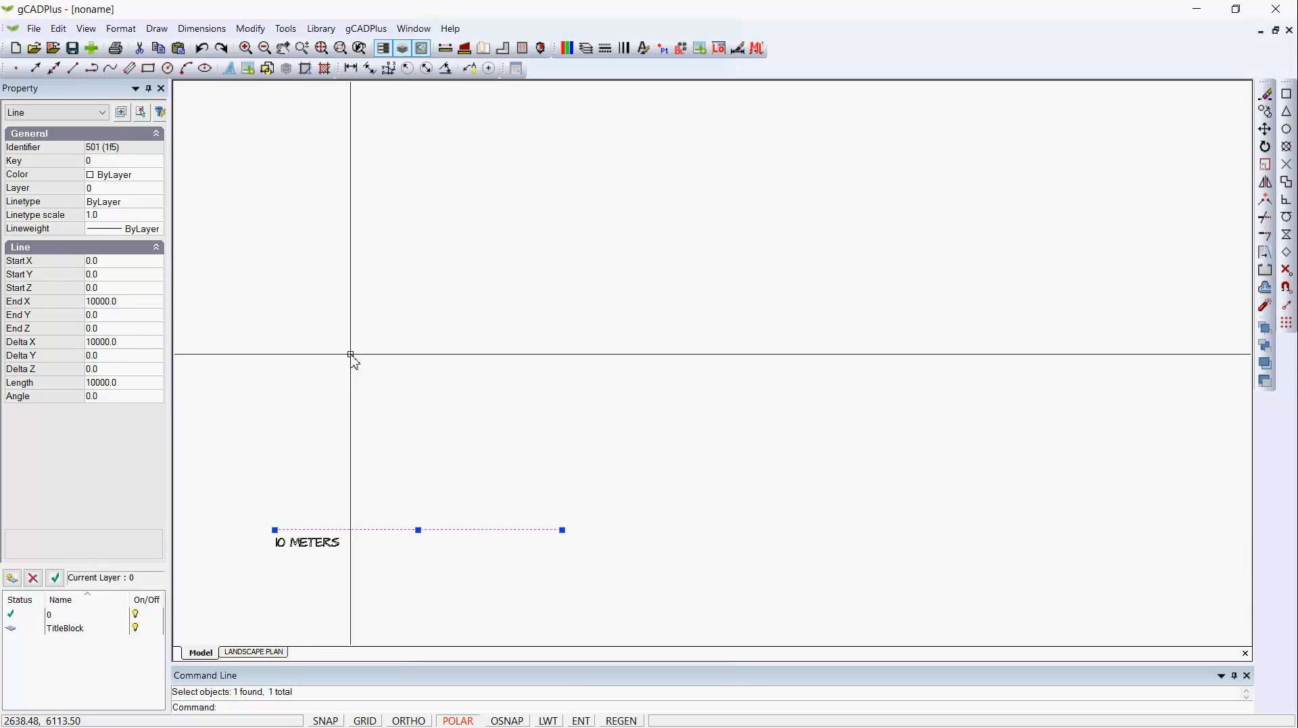
pyautogui.press('Escape')
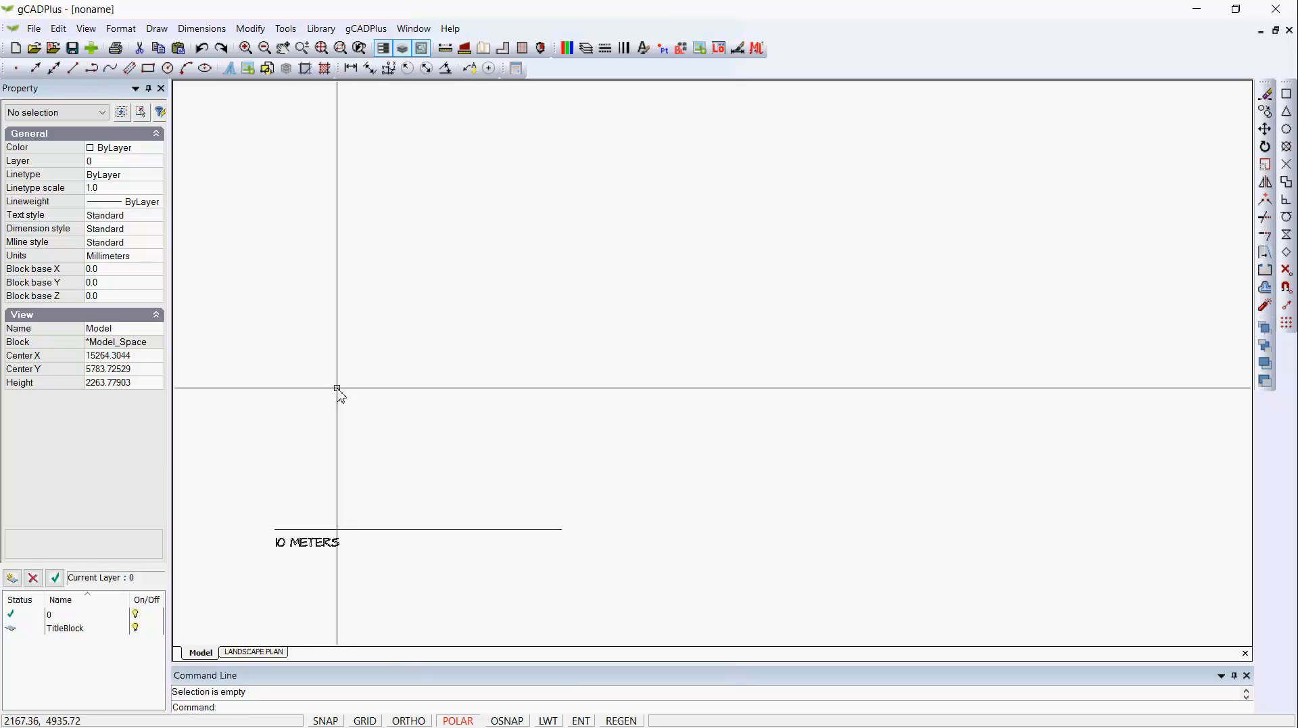
pyautogui.click(260, 653)
pyautogui.press('F7')
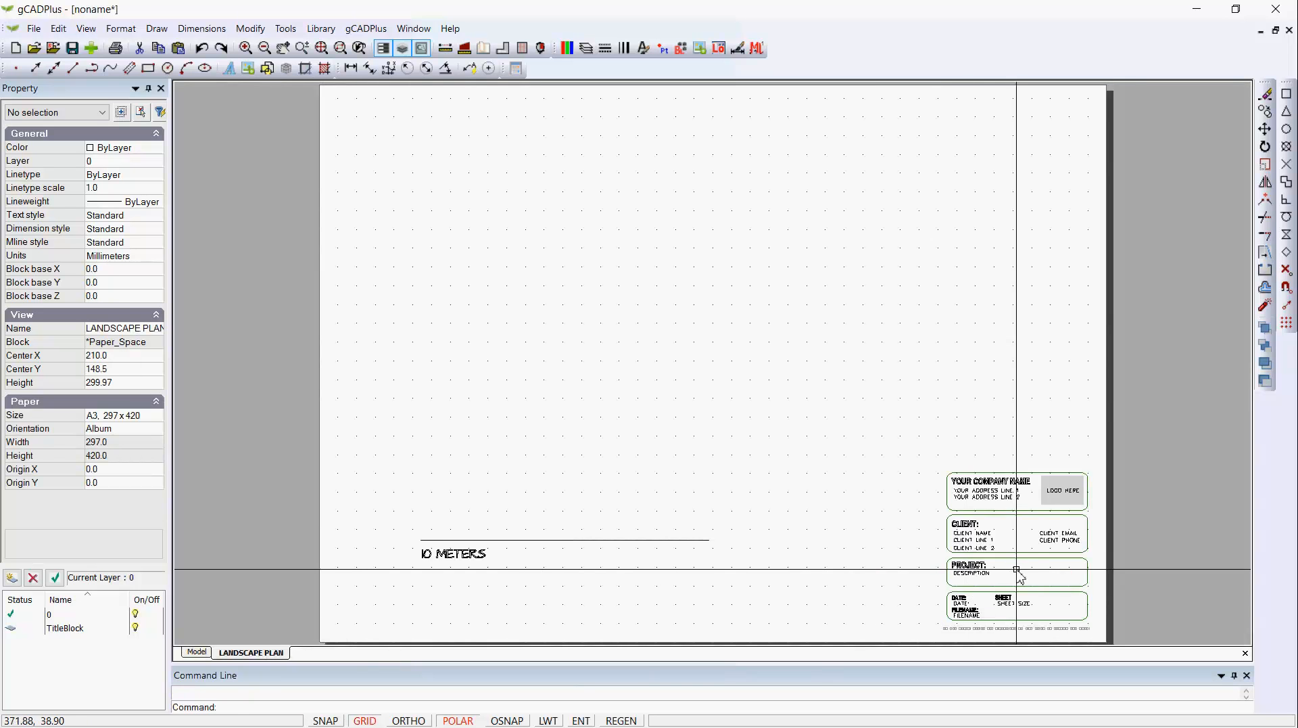
pyautogui.scroll(3, 1018, 570)
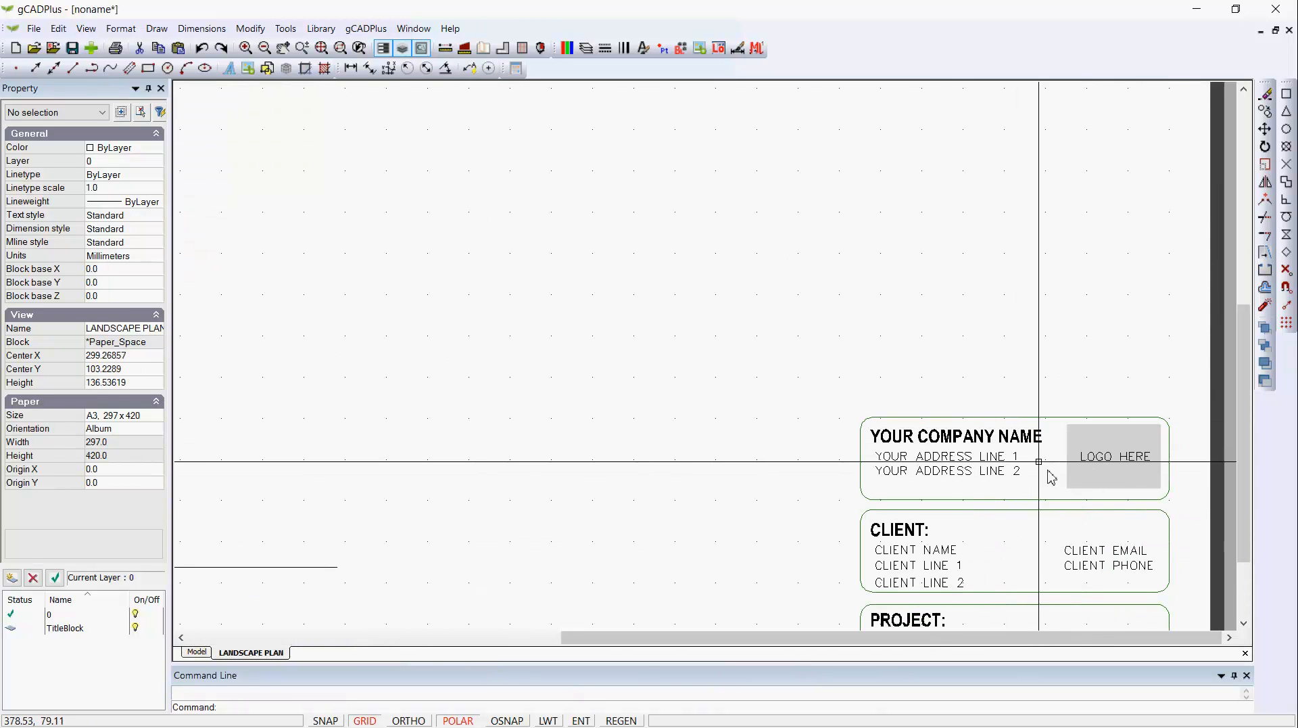
pyautogui.scroll(-2, 1017, 514)
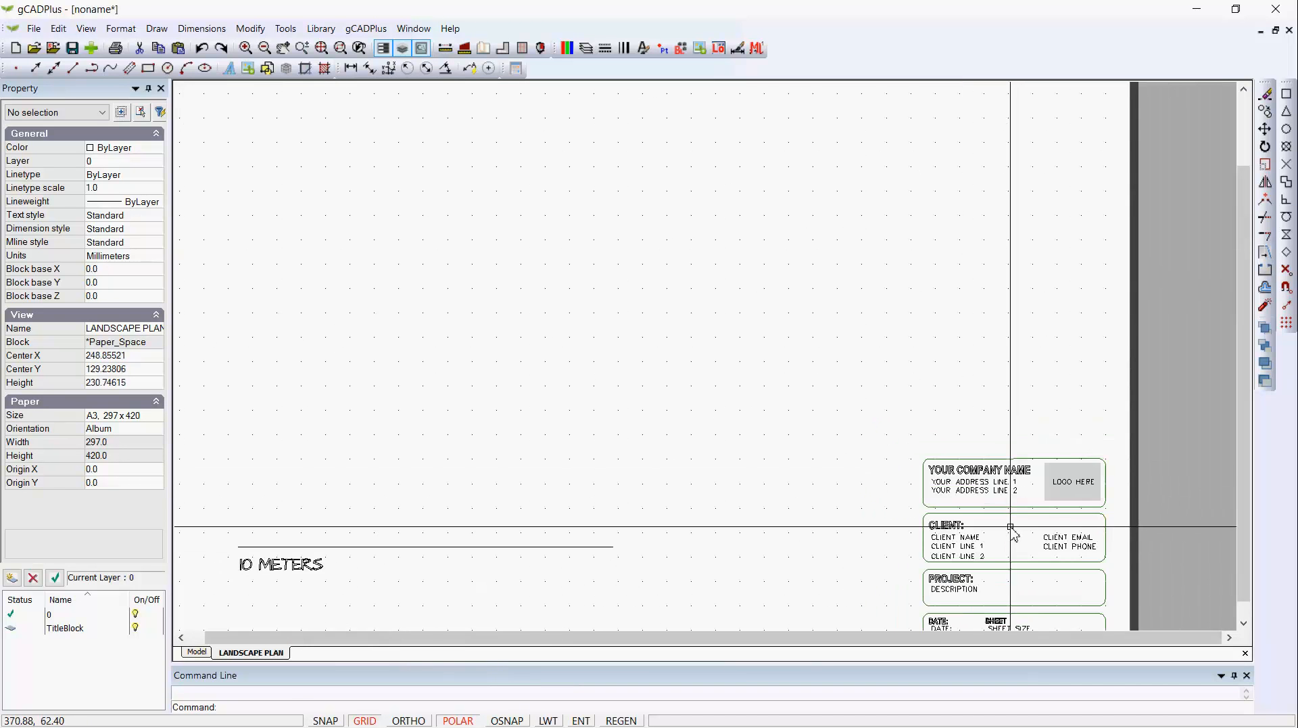
pyautogui.scroll(2, 976, 594)
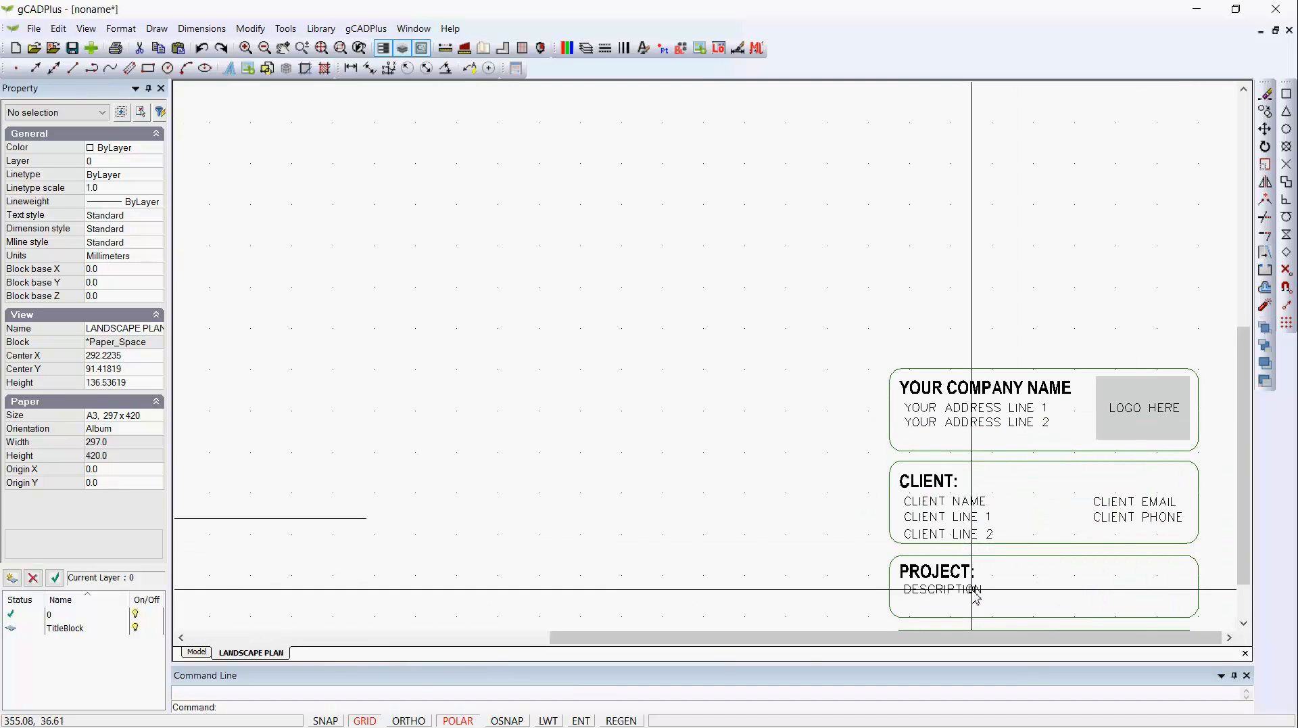
pyautogui.scroll(-1, 975, 594)
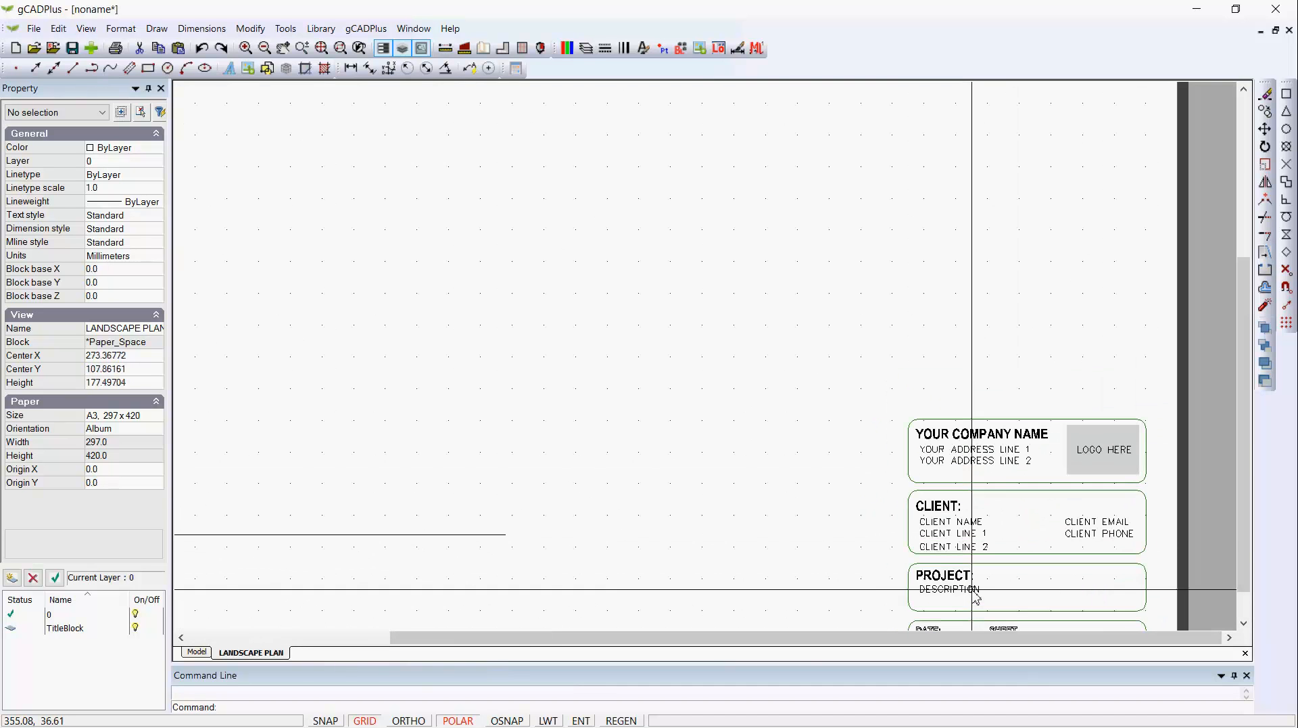
pyautogui.click(198, 653)
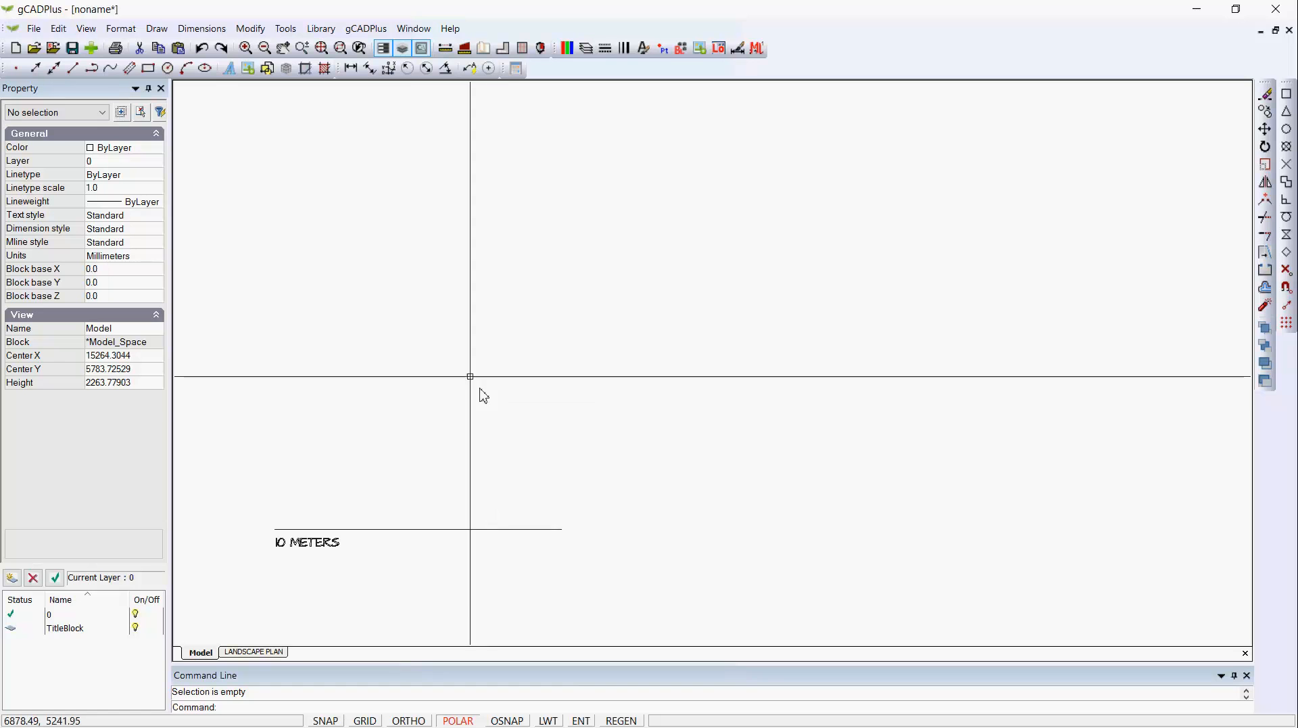
# Preview the garden designs in the Designs library and load RearGarden01.lcd.
pyautogui.click(322, 29)
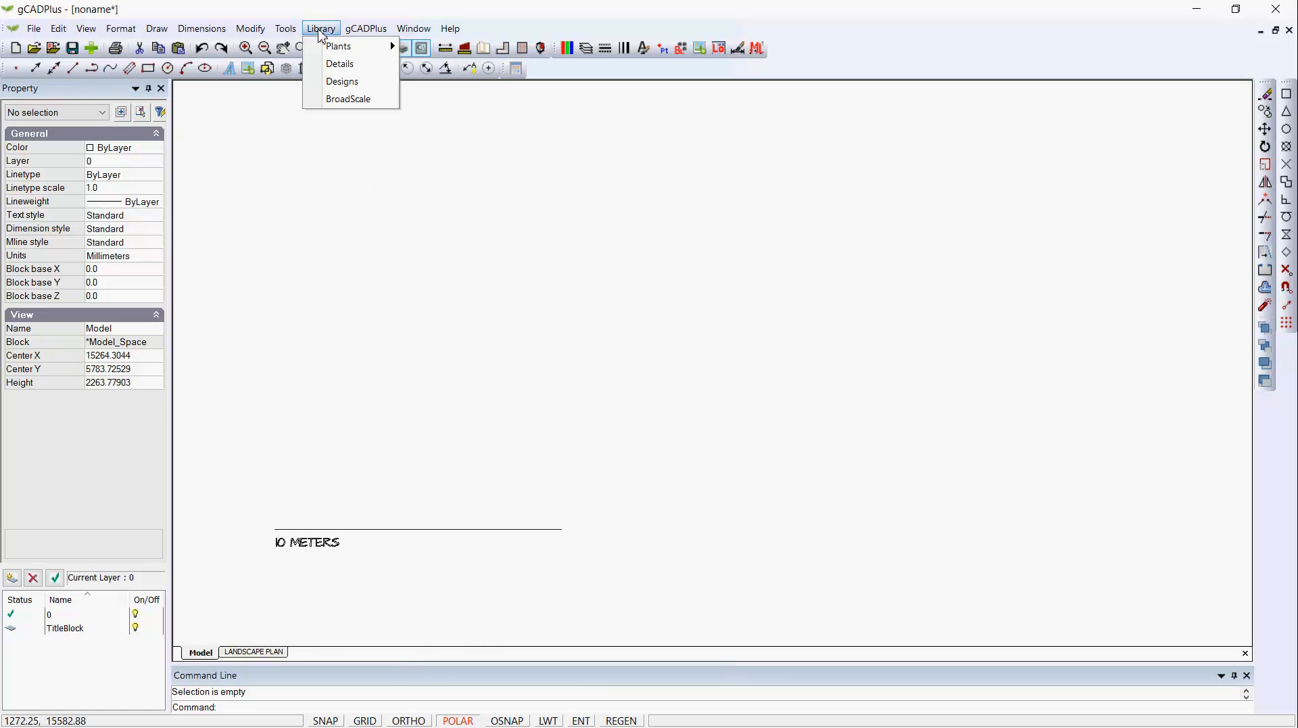
pyautogui.click(339, 84)
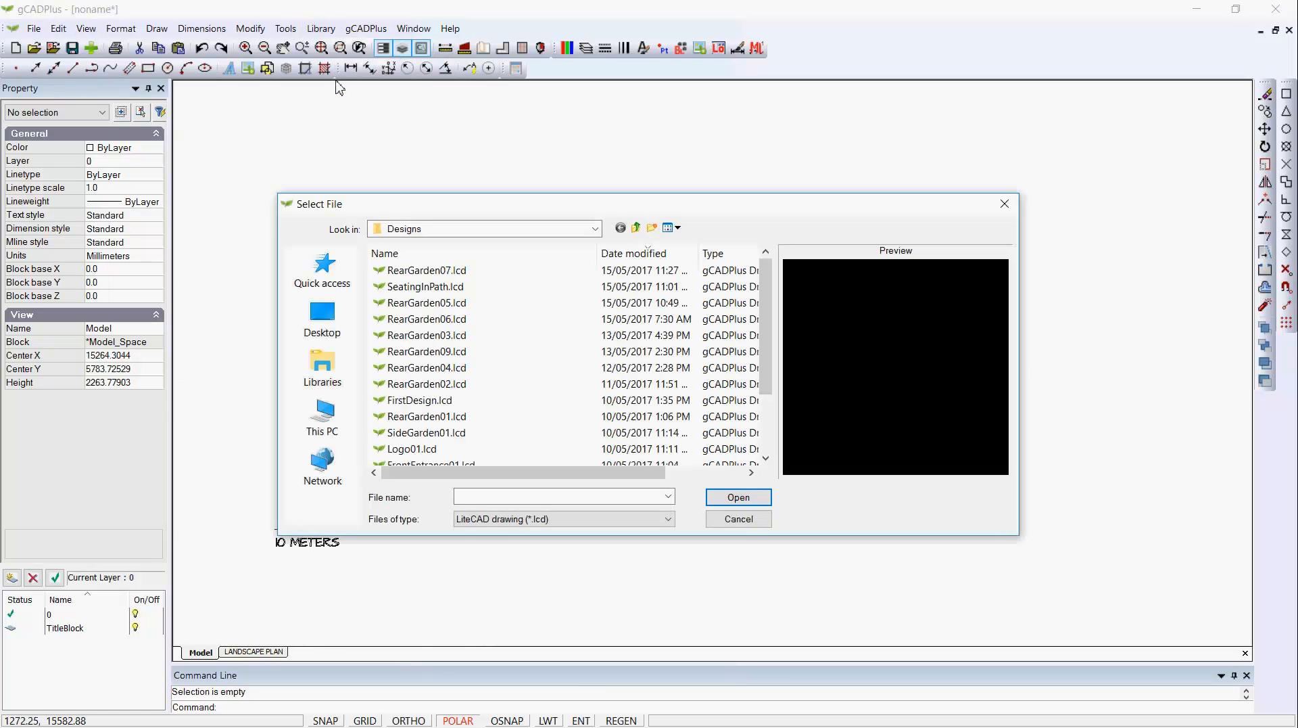
pyautogui.click(457, 271)
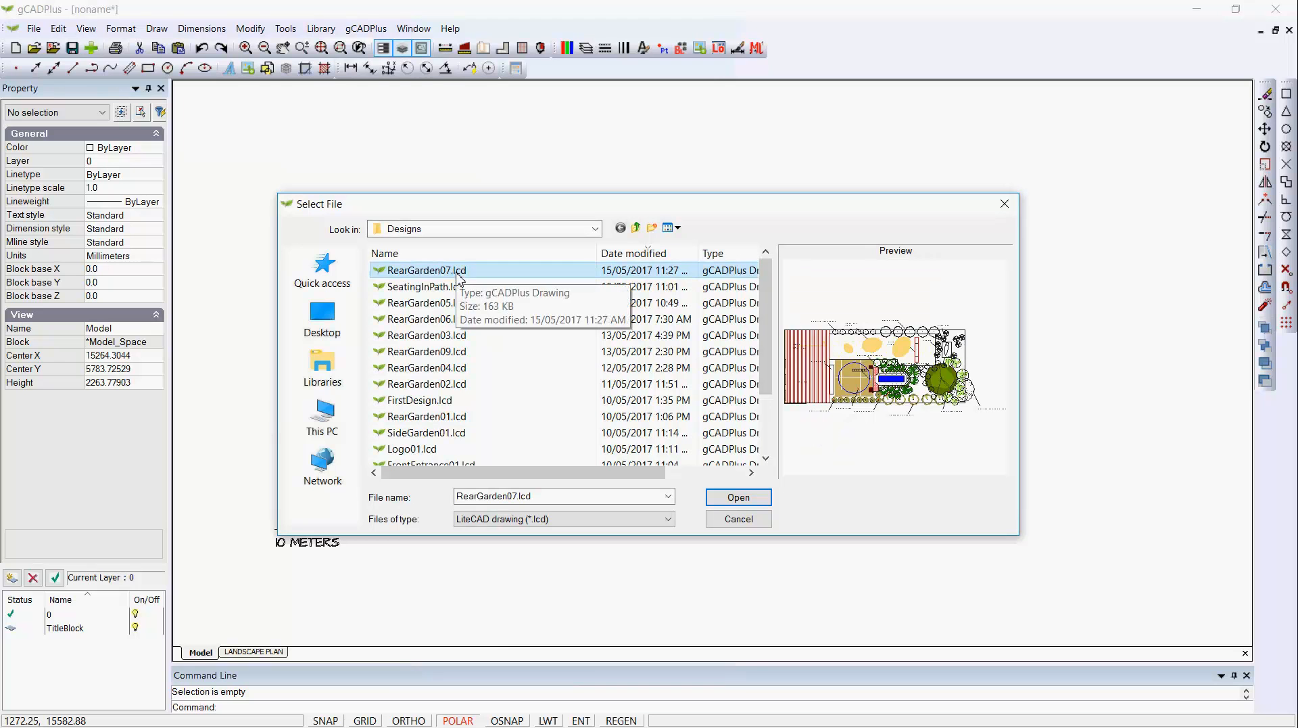
pyautogui.press('Down')
pyautogui.press('Down')
pyautogui.press('Down')
pyautogui.press('Down')
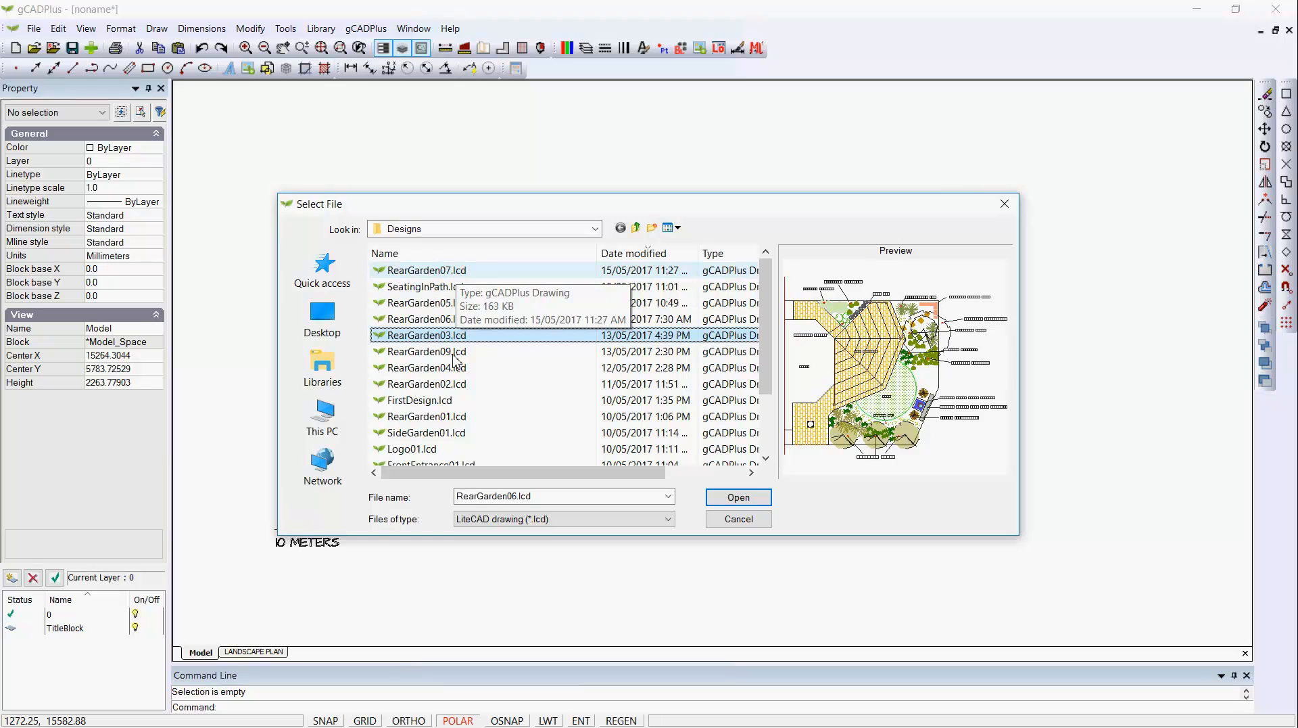
pyautogui.click(447, 386)
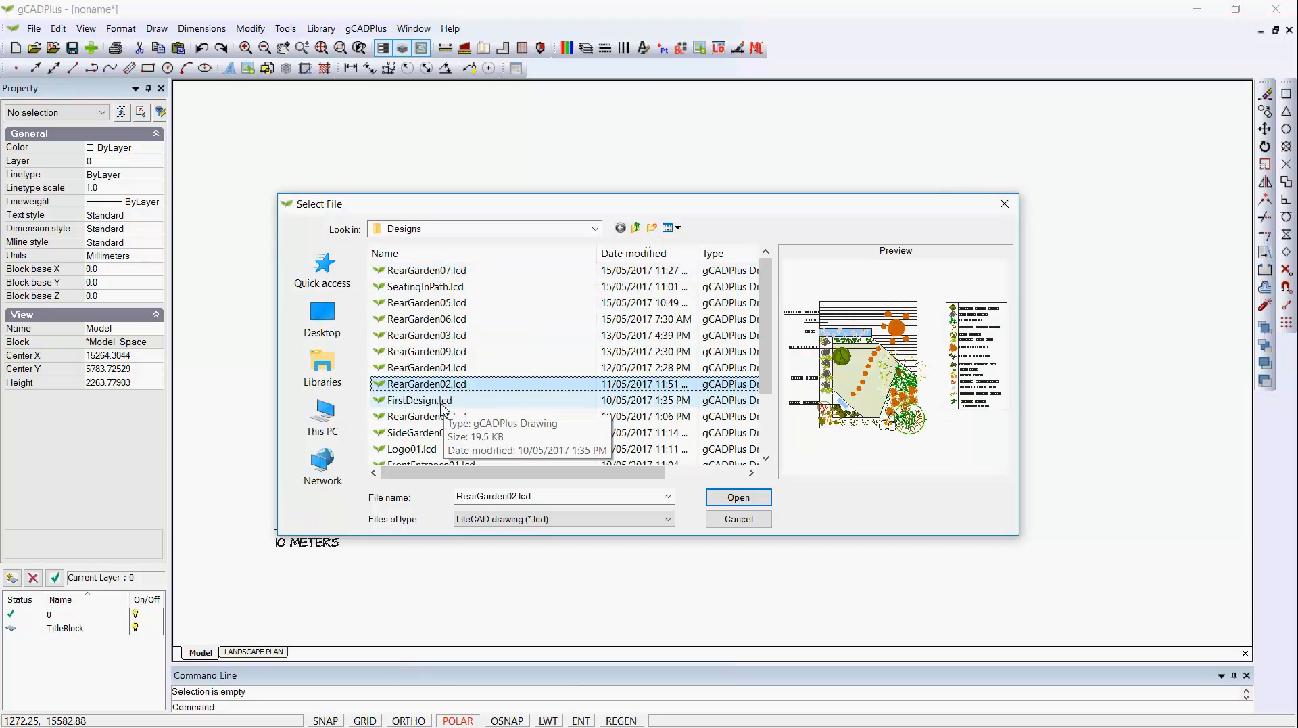
pyautogui.click(444, 419)
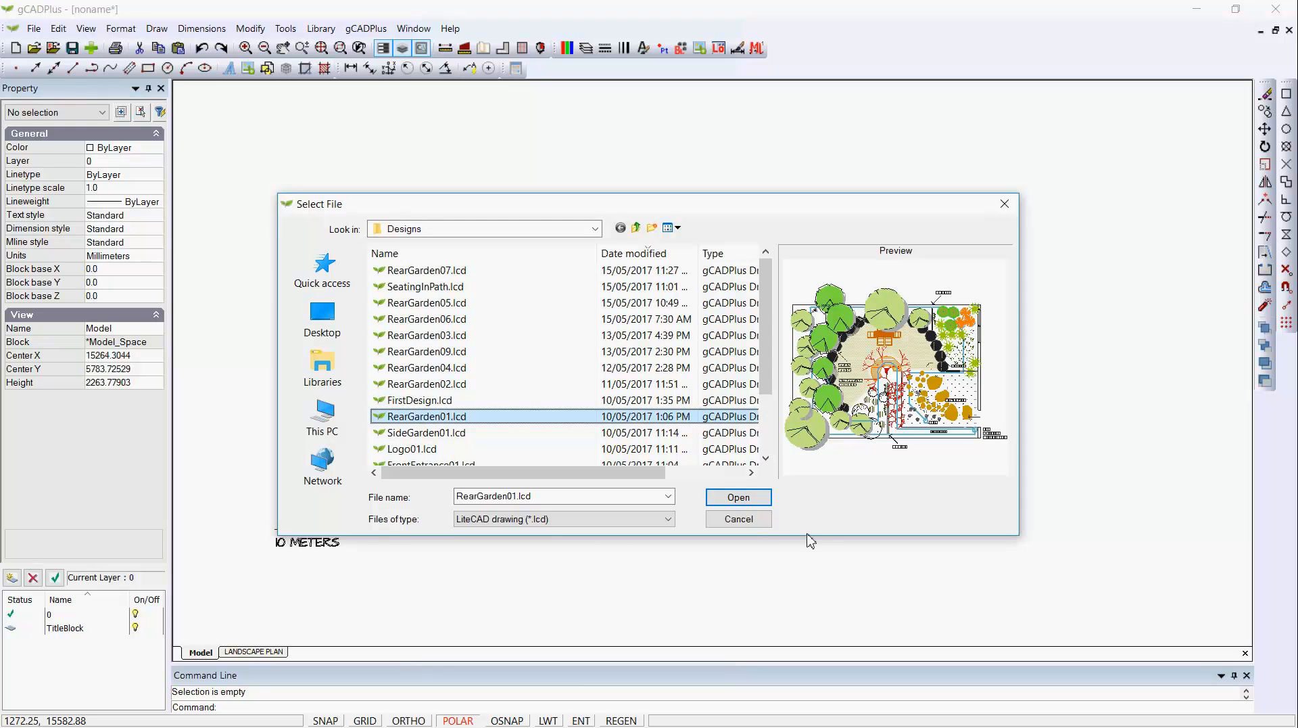
pyautogui.click(738, 497)
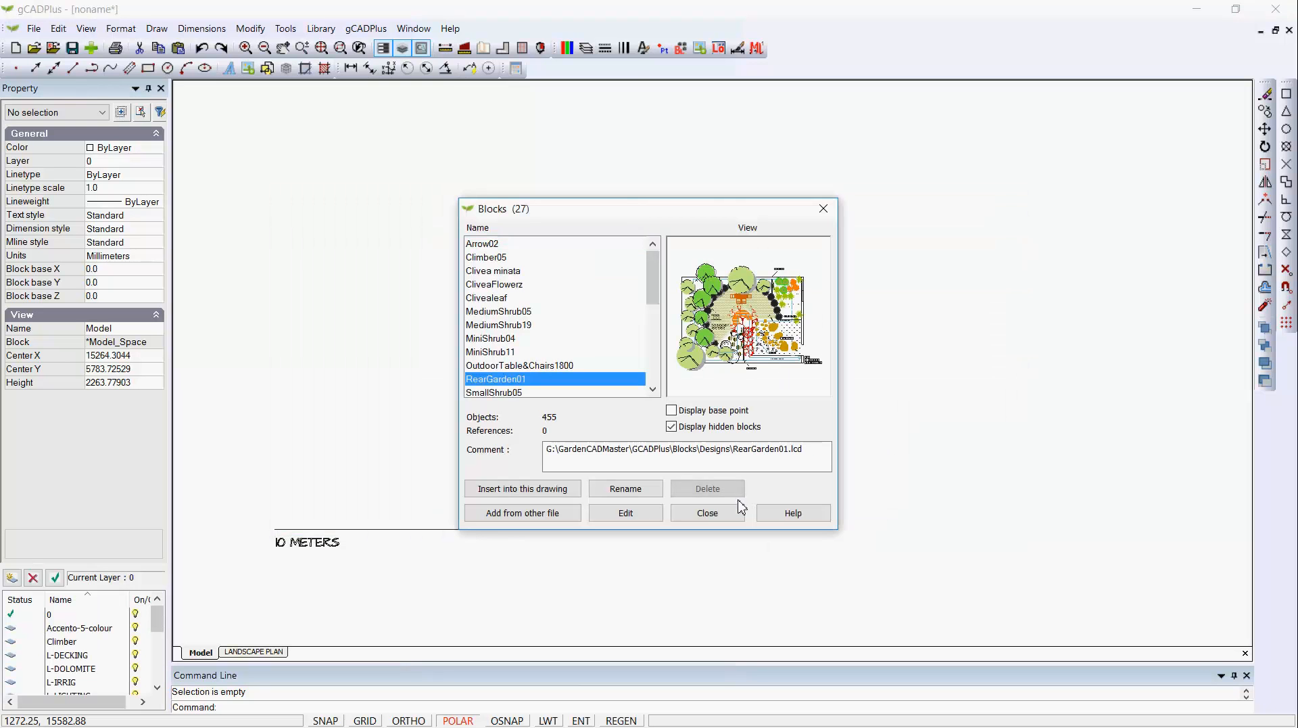
# Insert the RearGarden01 block at scale 1.0 and rotation 0, placing it above the 10 METERS line.
pyautogui.click(543, 494)
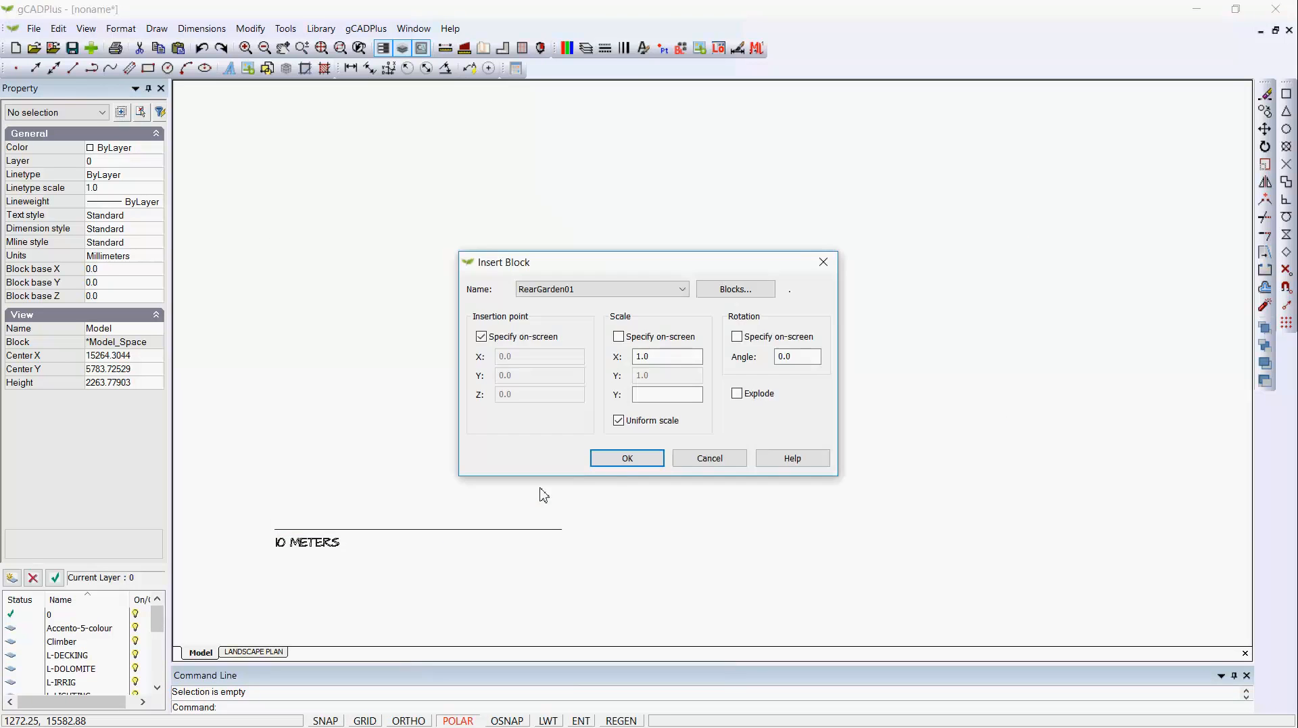
pyautogui.click(629, 460)
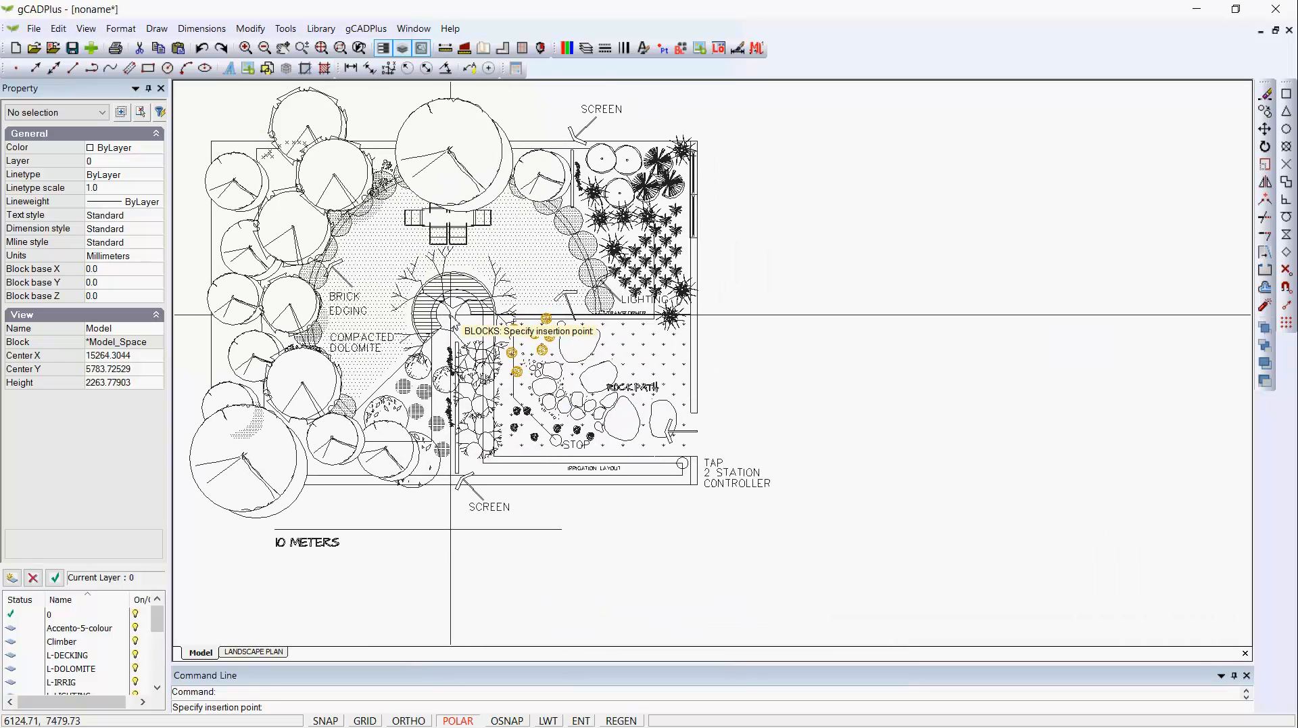
pyautogui.click(451, 314)
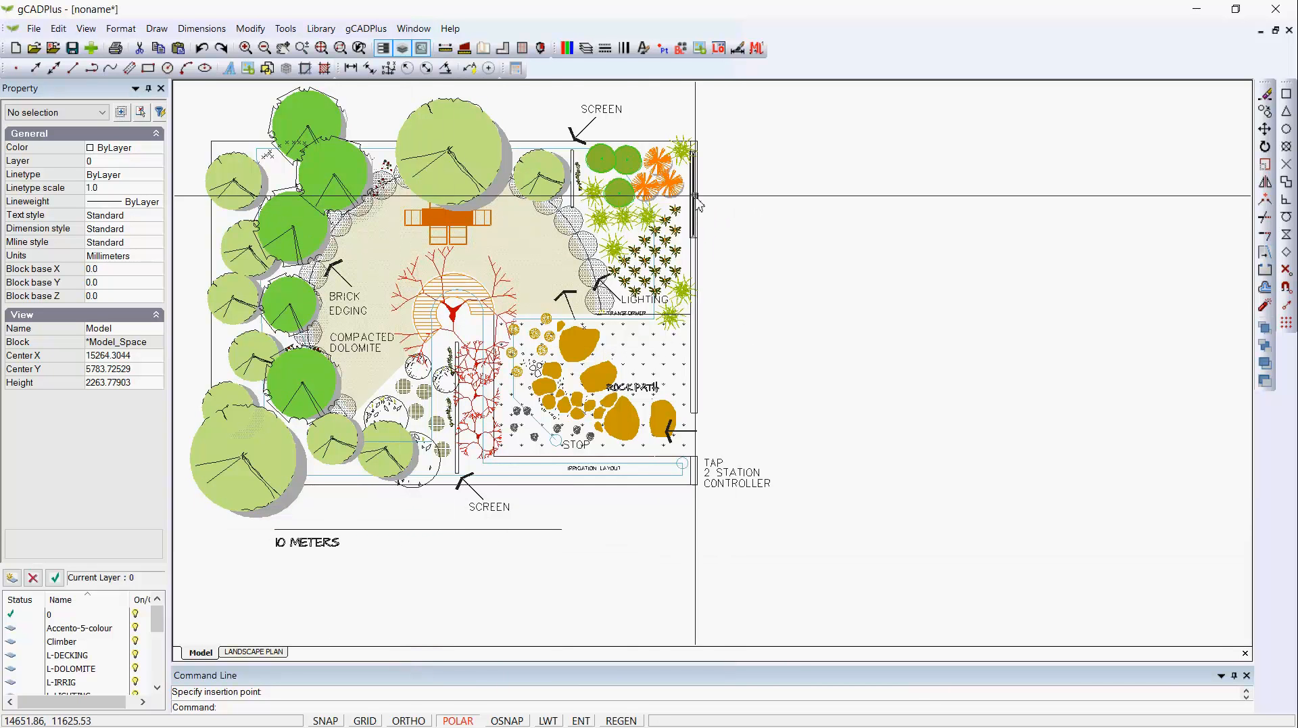
# Check the inserted garden up close and its fit on the full LANDSCAPE PLAN sheet, and return to model space.
pyautogui.scroll(2, 697, 261)
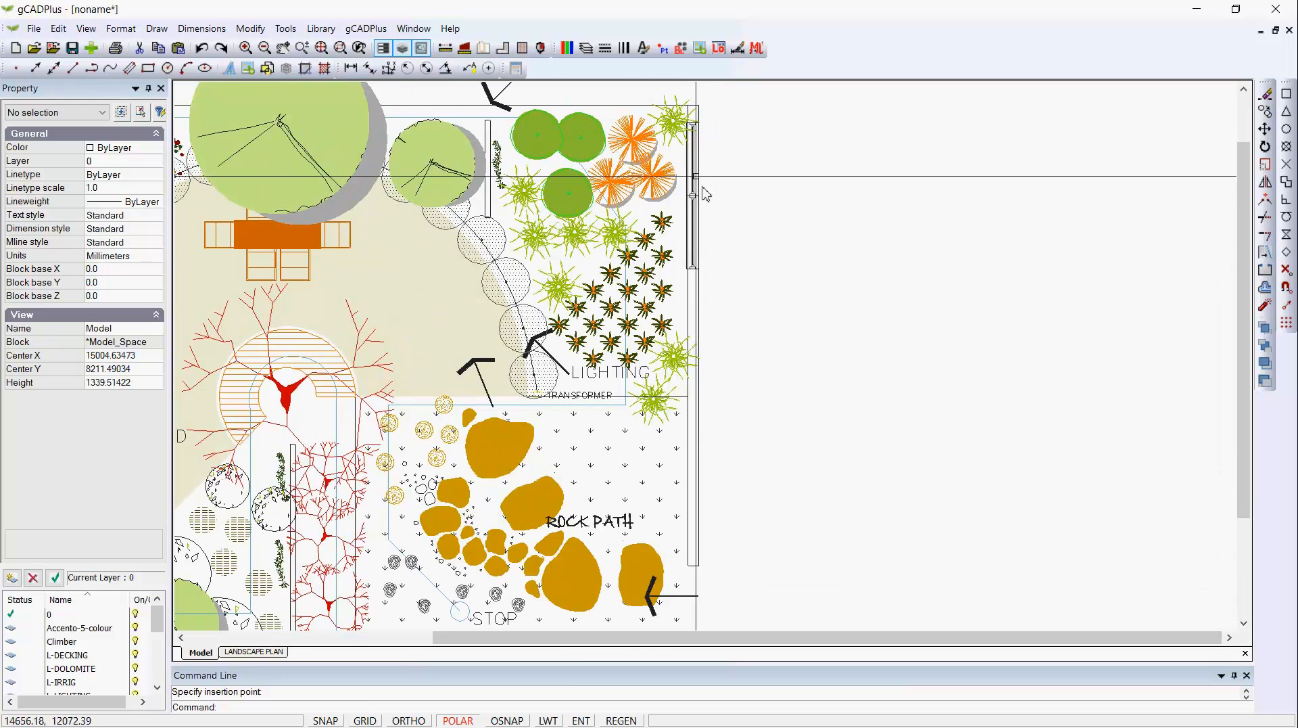
pyautogui.scroll(-1, 702, 250)
pyautogui.scroll(-1, 701, 250)
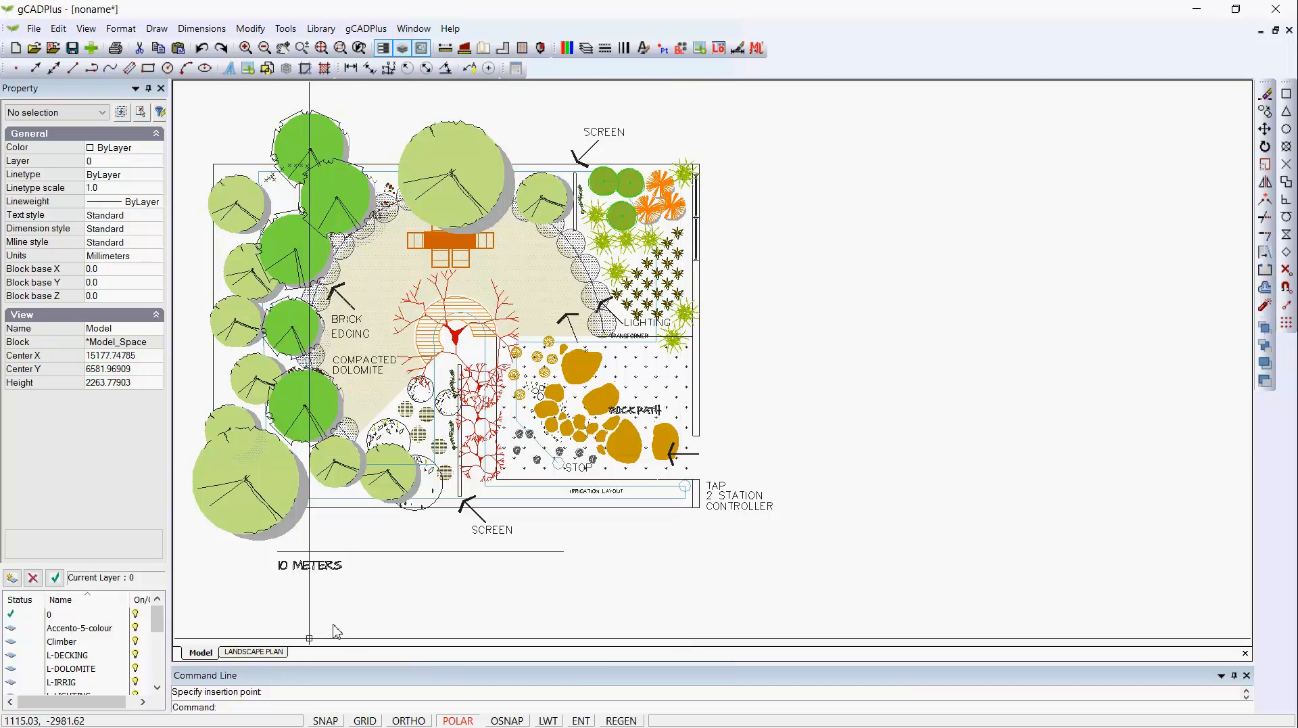
pyautogui.click(272, 653)
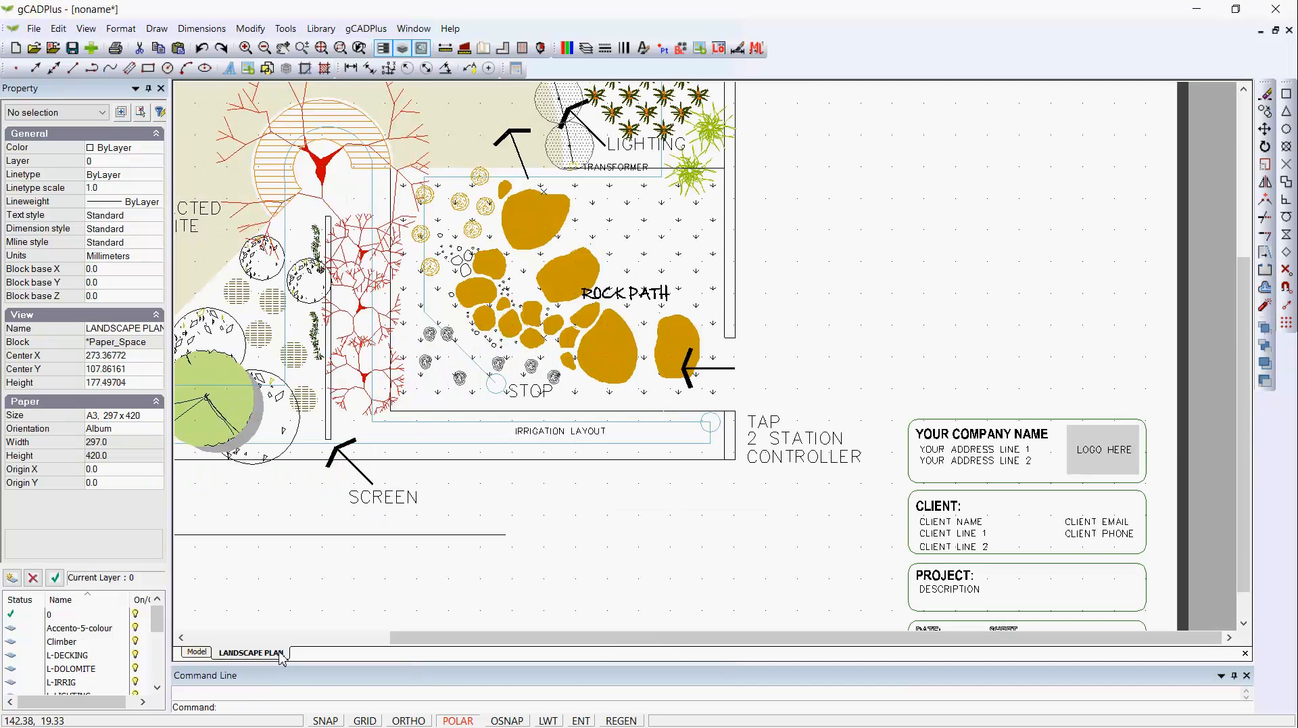
pyautogui.rightClick(618, 564)
pyautogui.click(673, 572)
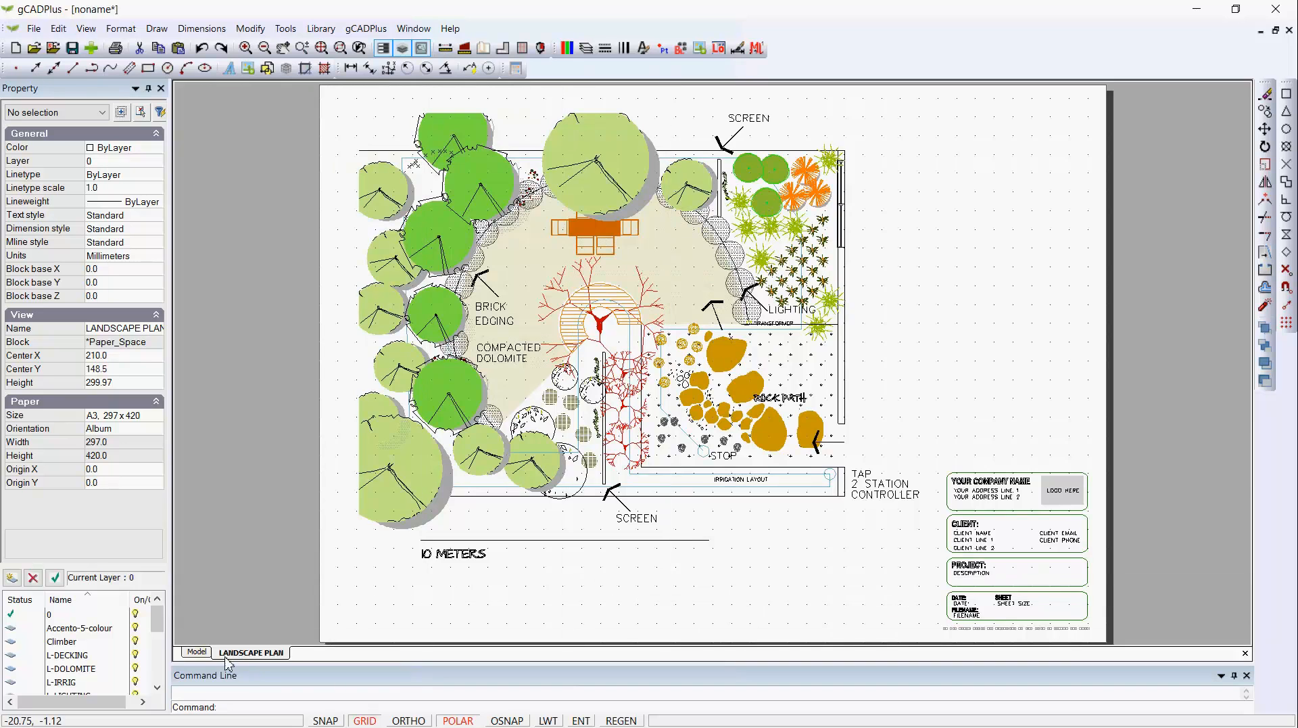
pyautogui.click(197, 652)
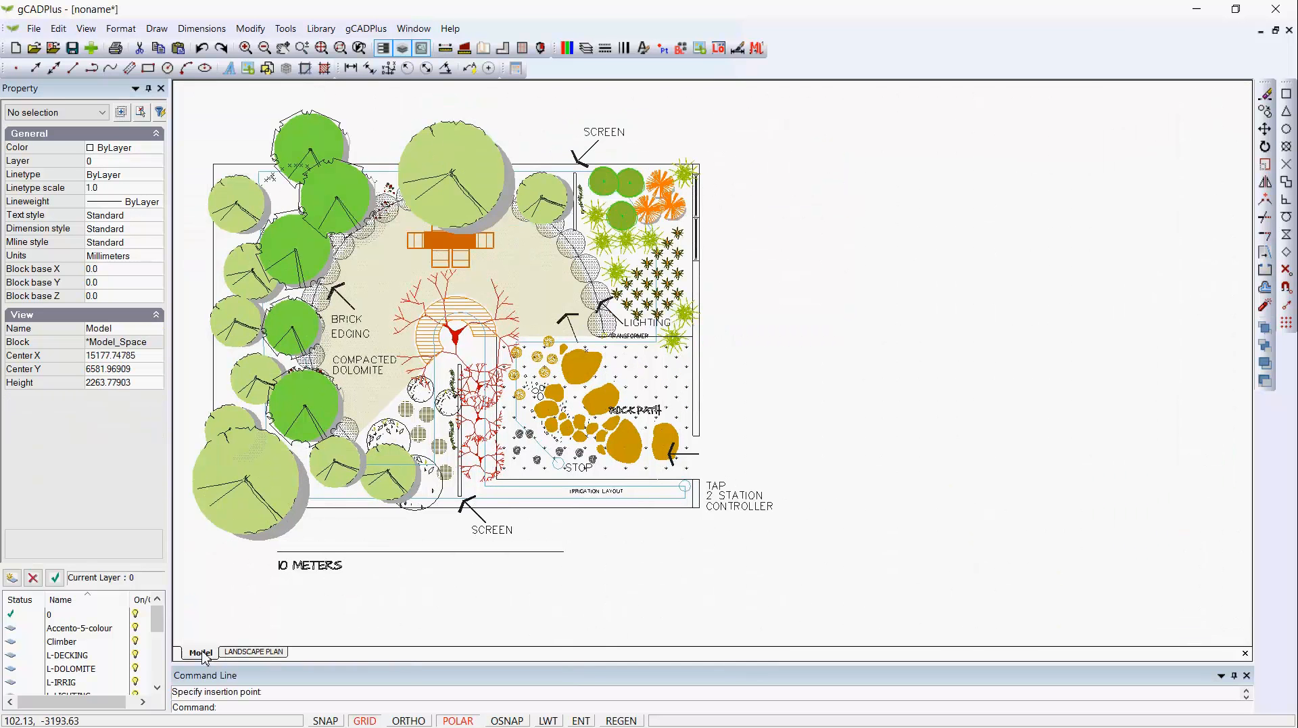
# Explode the inserted RearGarden01 block into separate objects.
pyautogui.click(459, 406)
pyautogui.rightClick(470, 398)
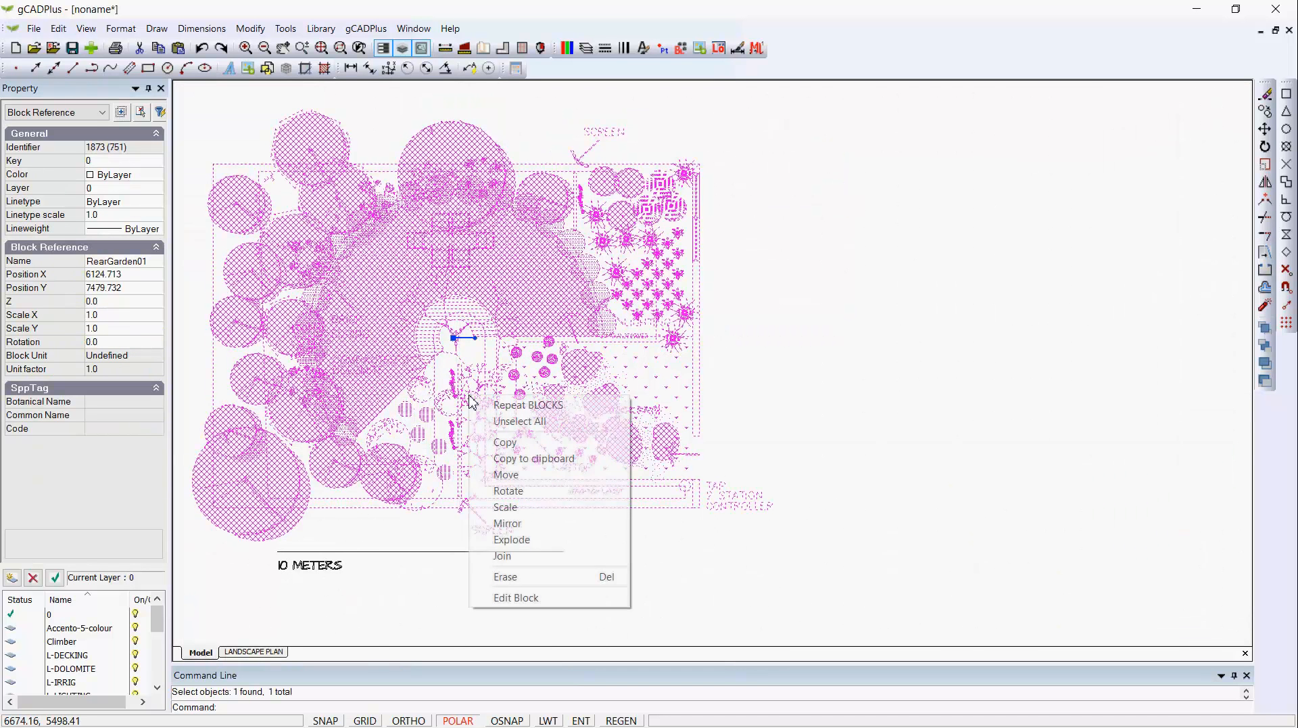
pyautogui.click(512, 539)
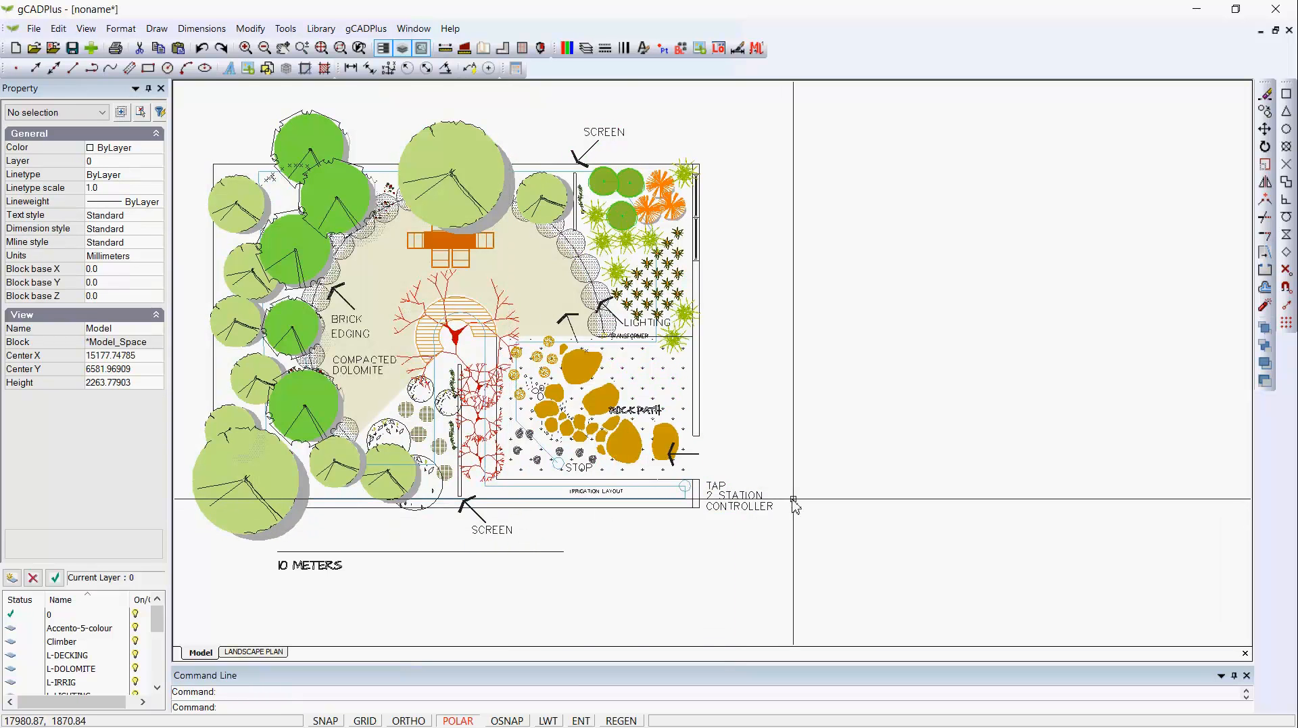
# Rotate all the exploded garden objects 90 degrees clockwise about the lower-right corner of the garden boundary, leaving out the 10 METERS line.
pyautogui.scroll(-1, 800, 502)
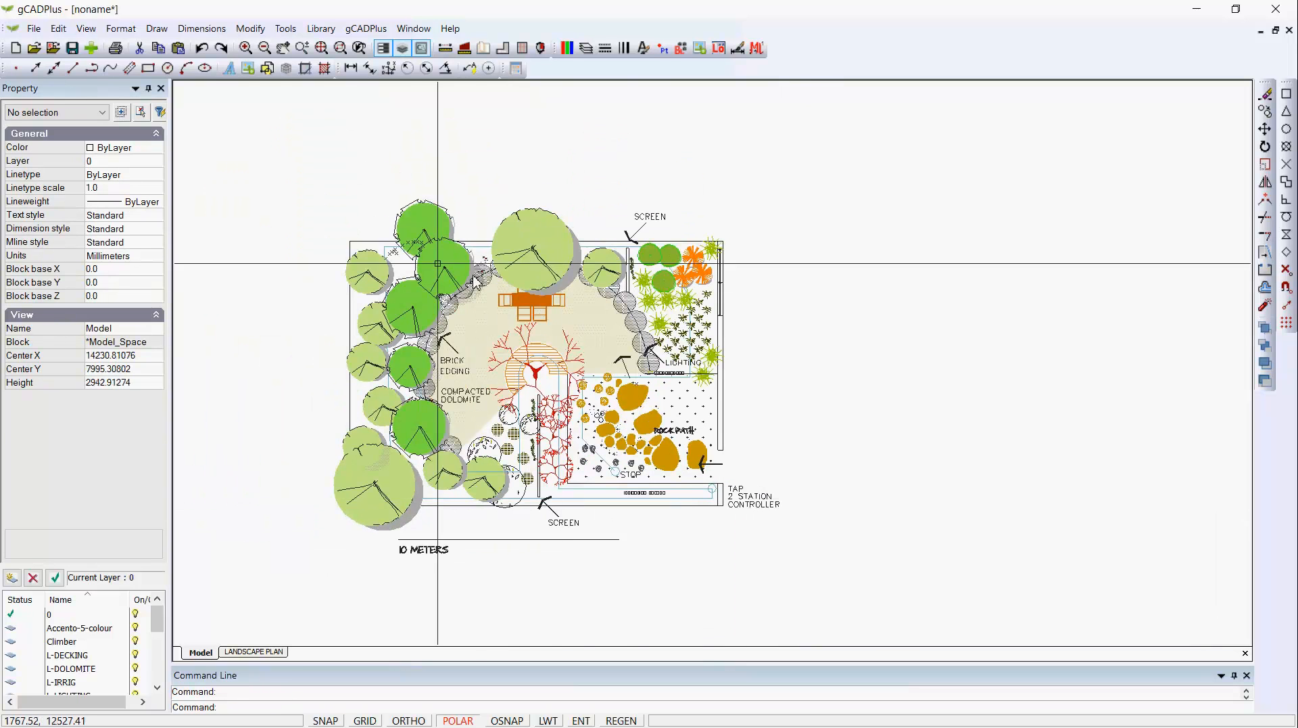
pyautogui.click(279, 169)
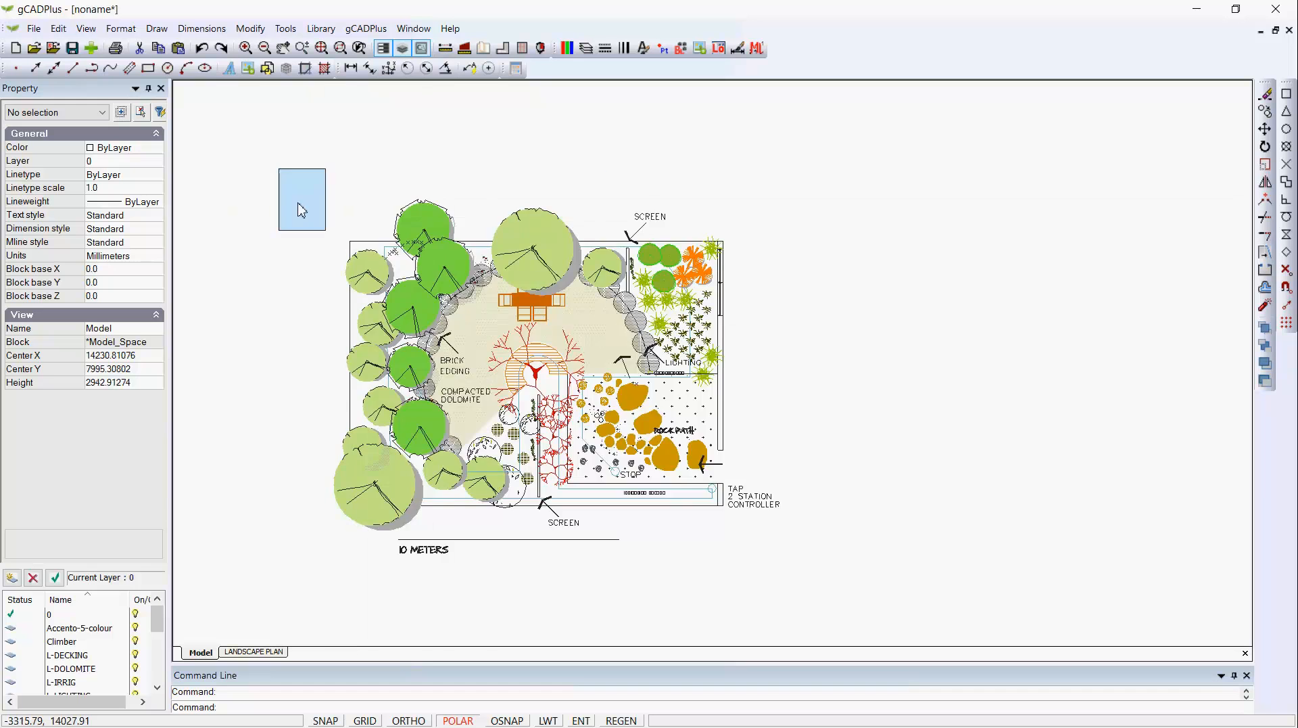
pyautogui.click(825, 539)
pyautogui.rightClick(650, 467)
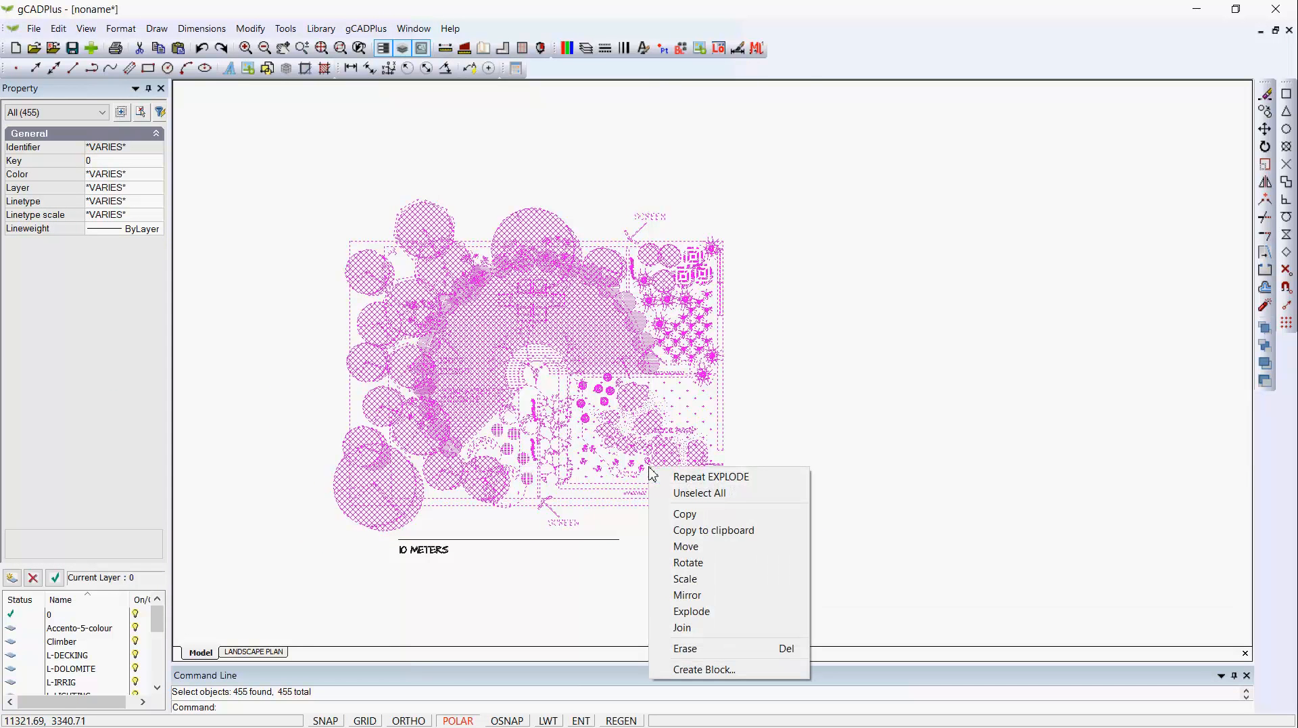
pyautogui.click(702, 562)
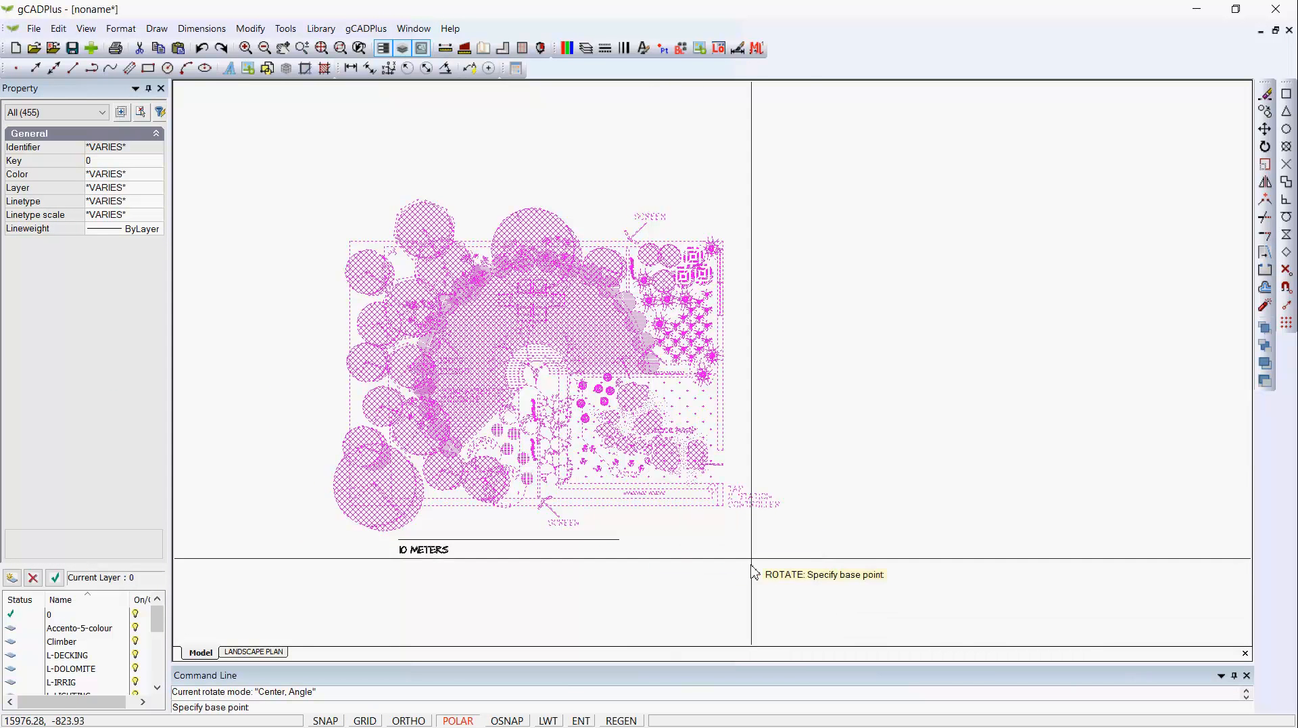
pyautogui.click(728, 518)
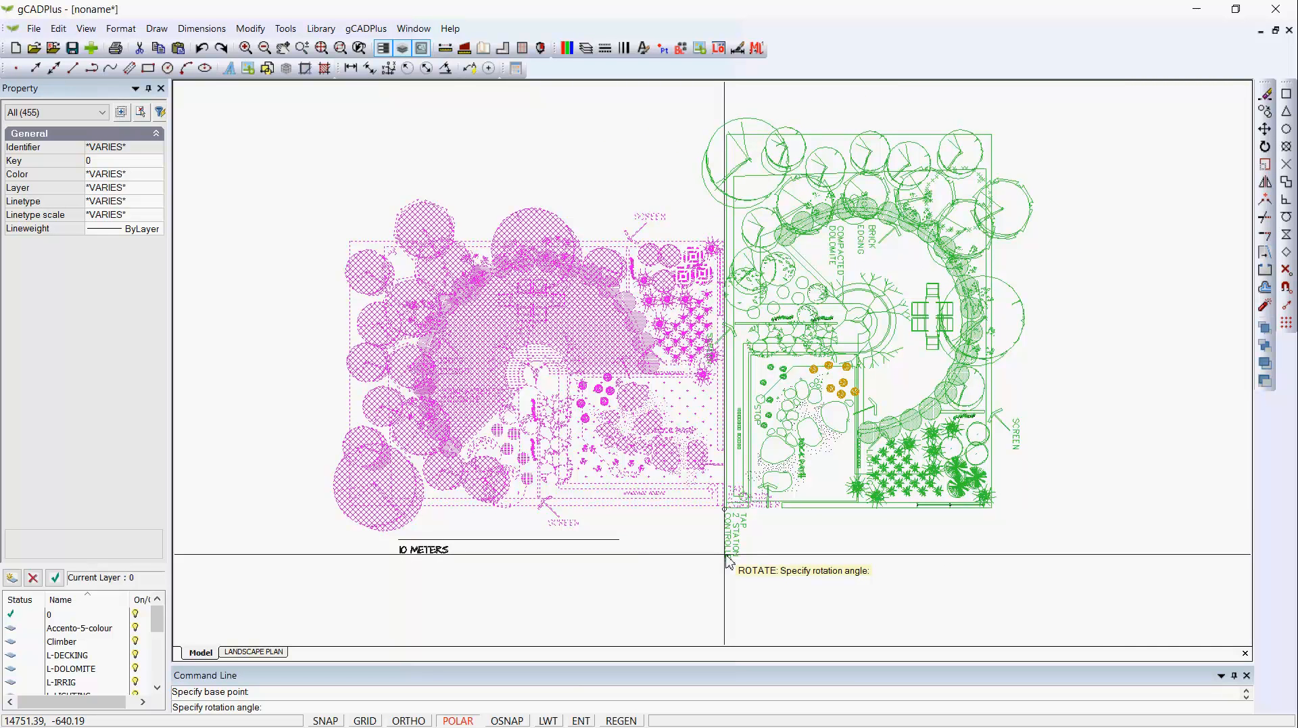
pyautogui.click(730, 561)
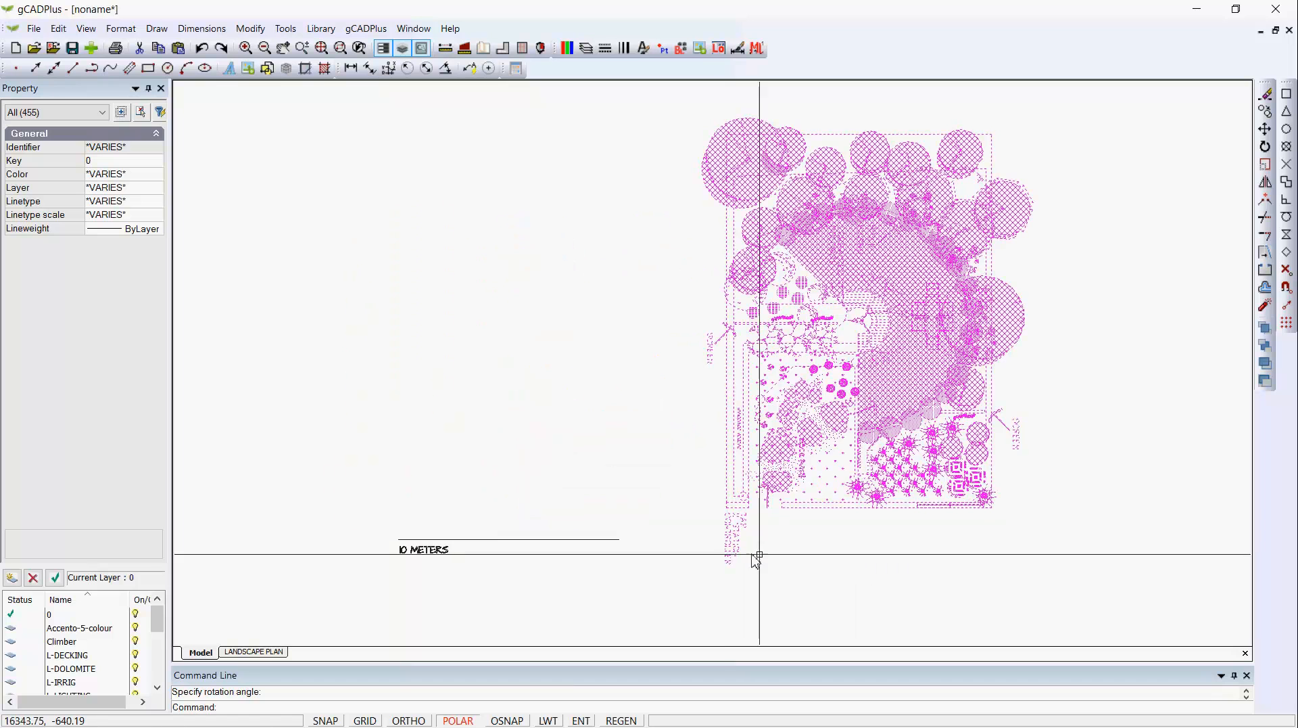
# Move all the rotated garden objects so the garden sits directly above the 10 METERS line, and clear the selection.
pyautogui.rightClick(760, 558)
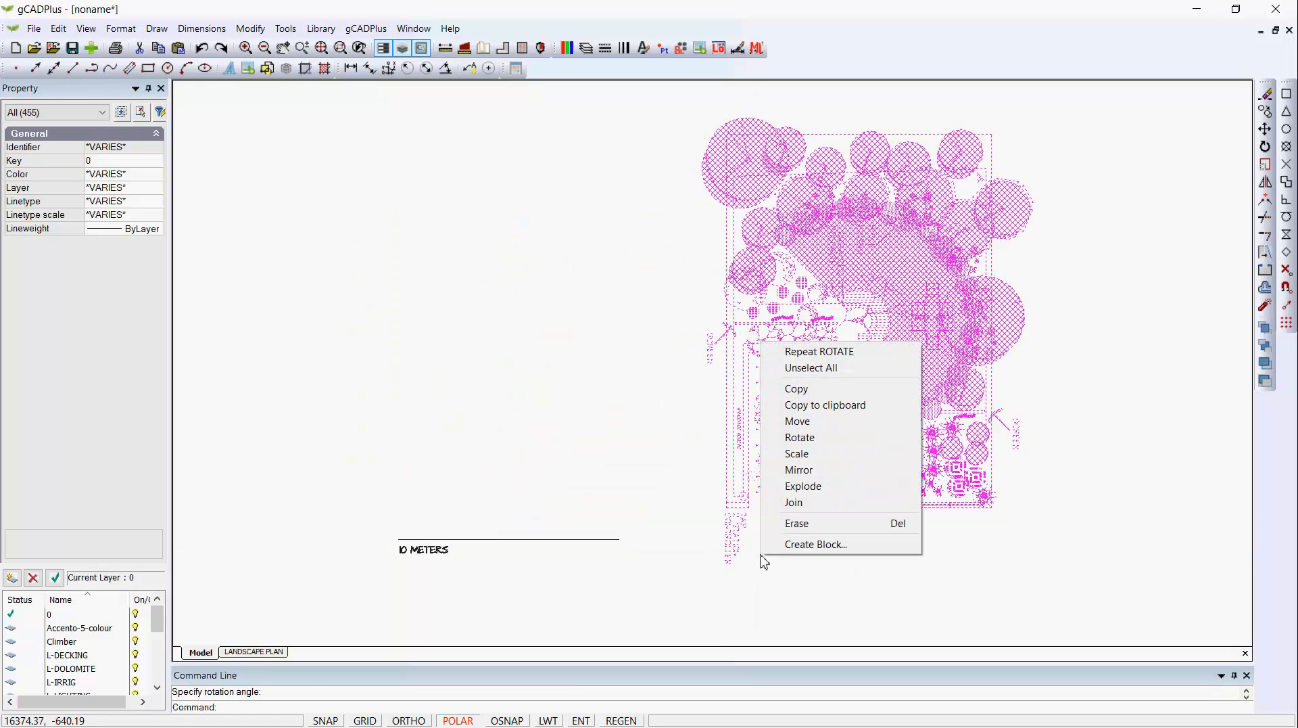
pyautogui.click(804, 421)
pyautogui.click(852, 400)
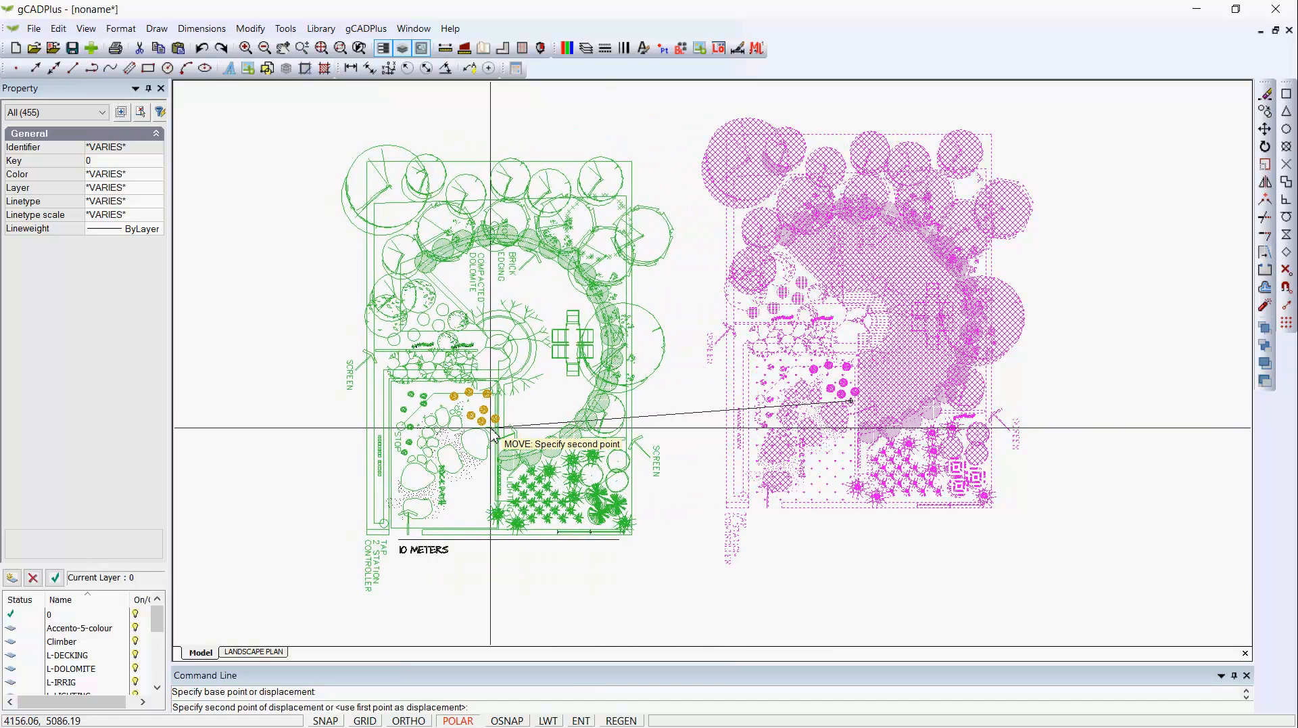
pyautogui.click(493, 433)
pyautogui.rightClick(690, 411)
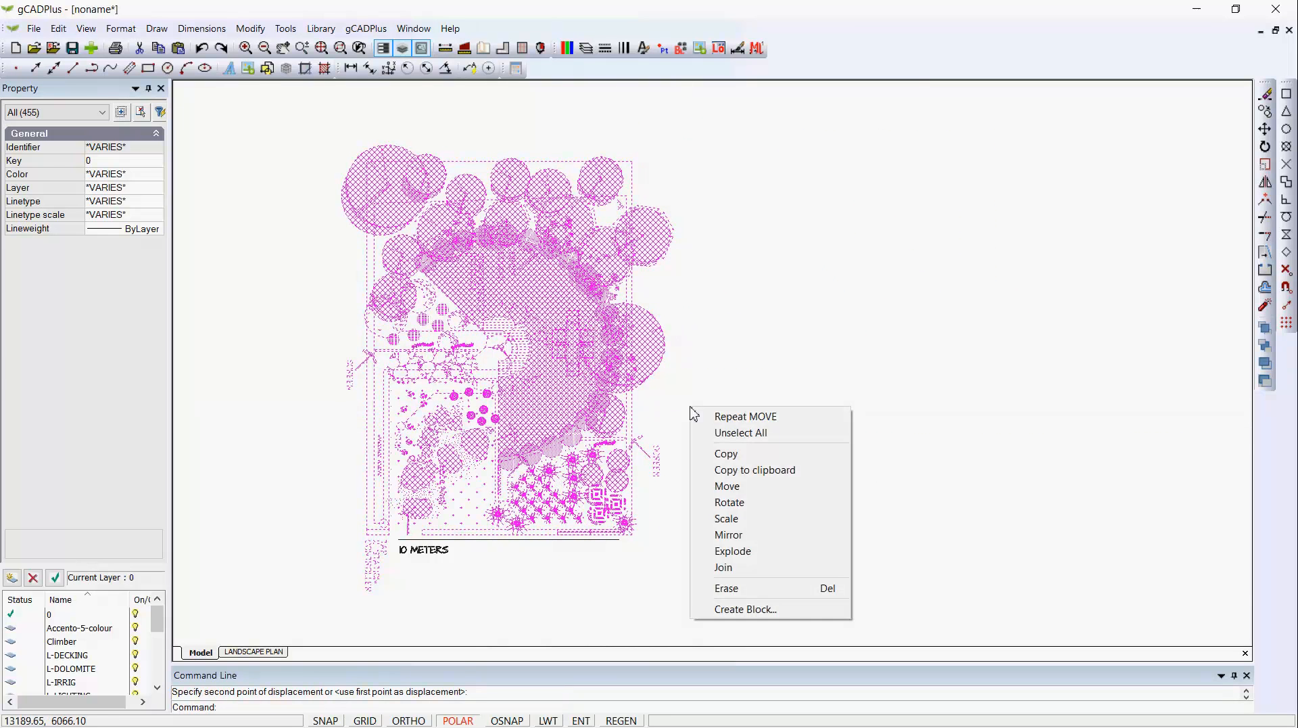
pyautogui.click(722, 433)
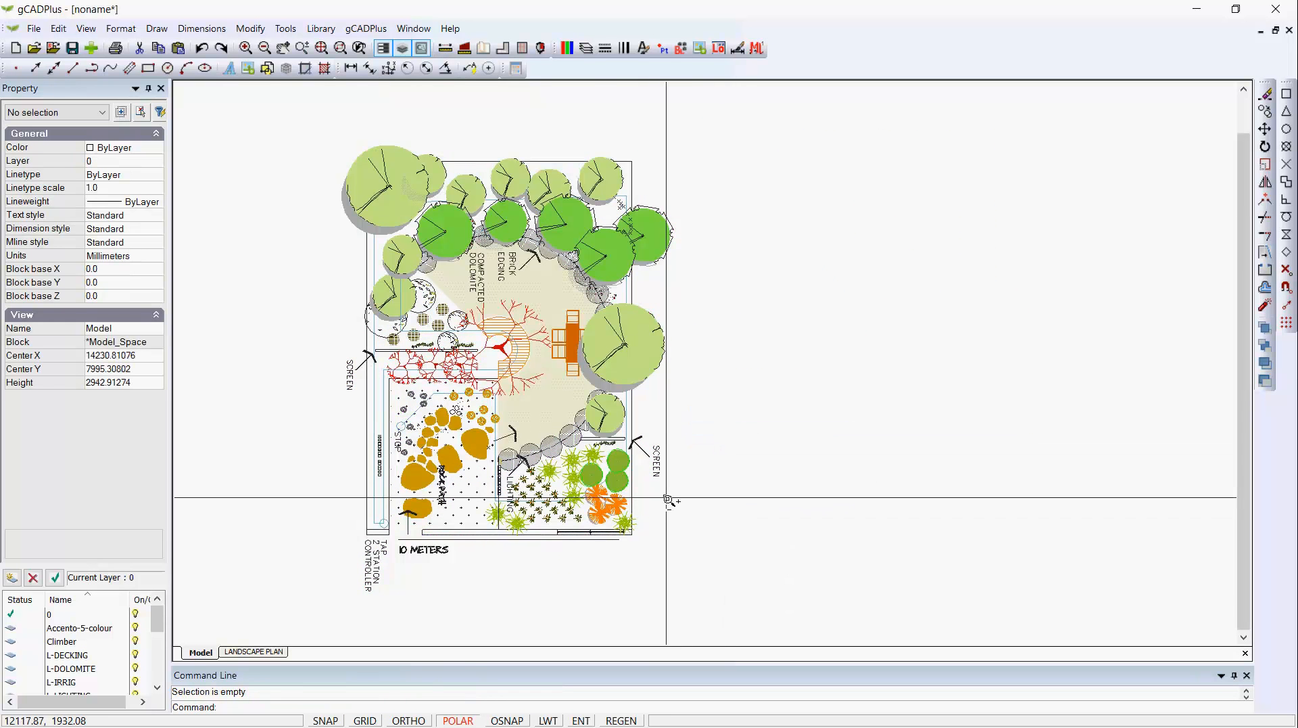
# Rotate the SCREEN label at the garden's lower-right edge to 0 degrees and shift it slightly down beside its arrow's tail.
pyautogui.scroll(3, 669, 474)
pyautogui.click(651, 446)
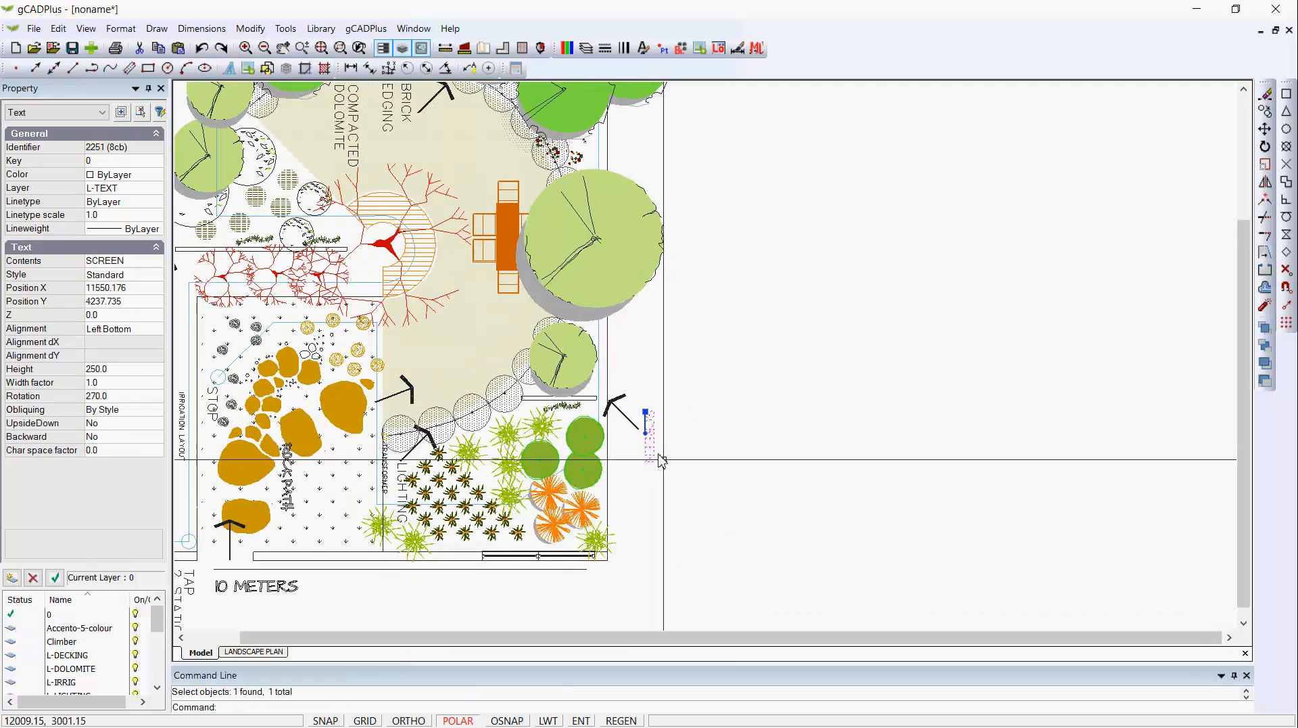
pyautogui.click(646, 433)
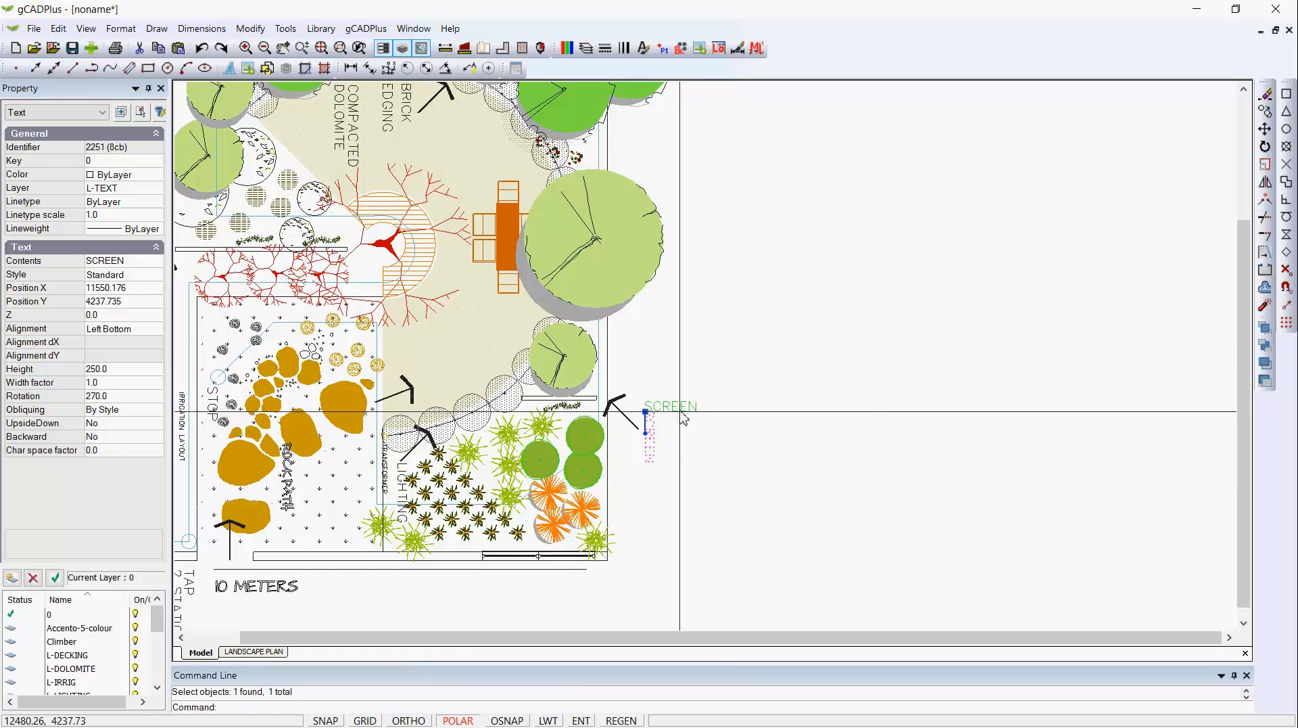
pyautogui.click(681, 411)
pyautogui.click(645, 411)
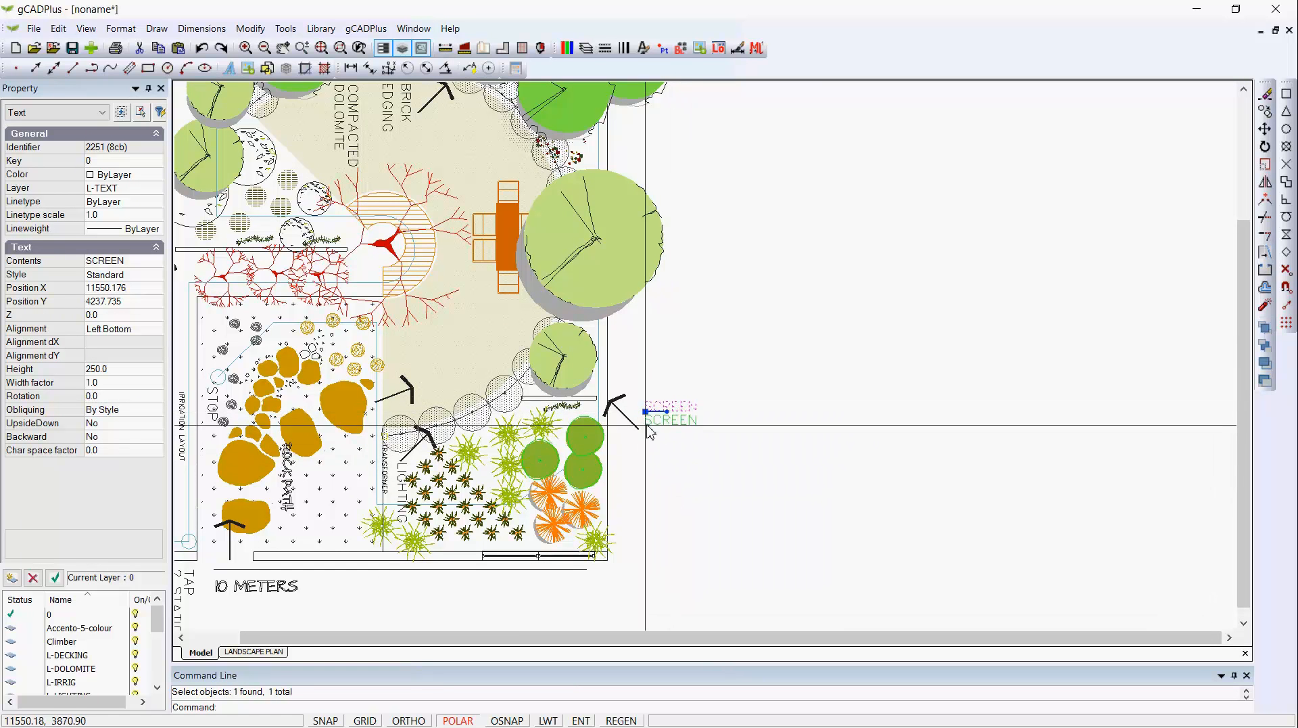
pyautogui.click(647, 431)
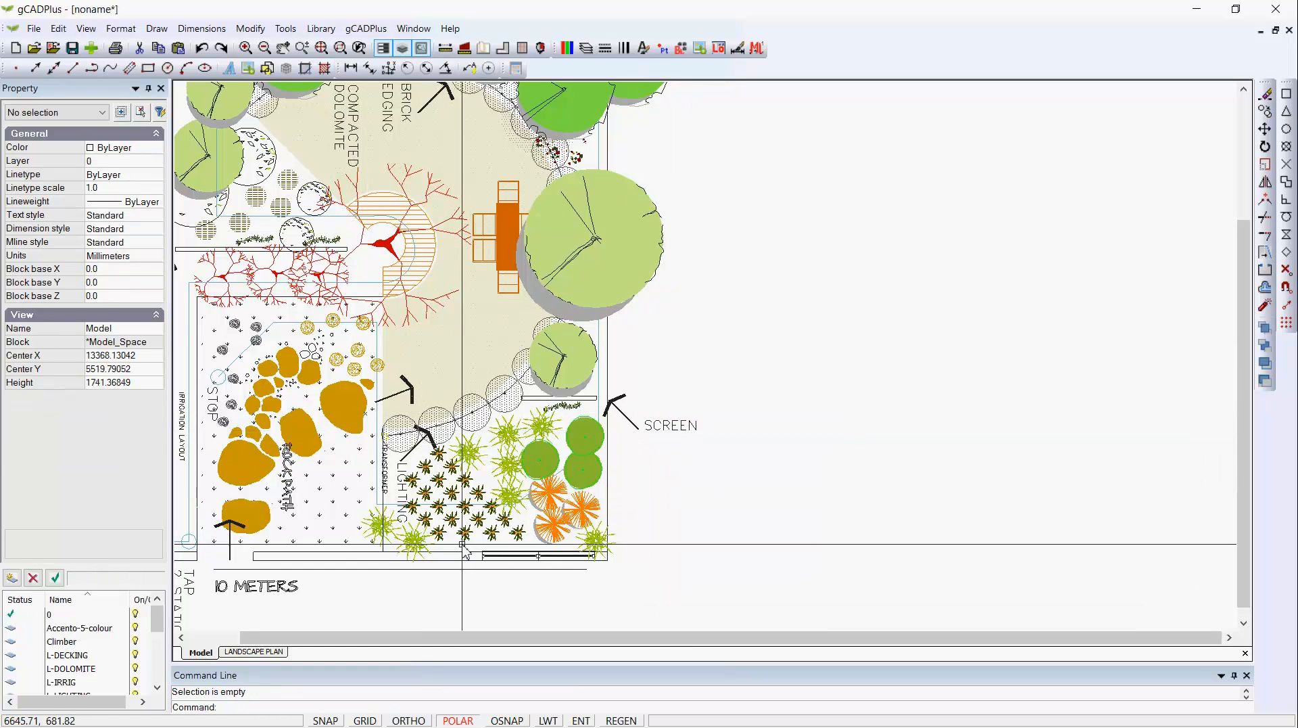
pyautogui.moveTo(642, 457); pyautogui.dragTo(821, 376, button='middle')
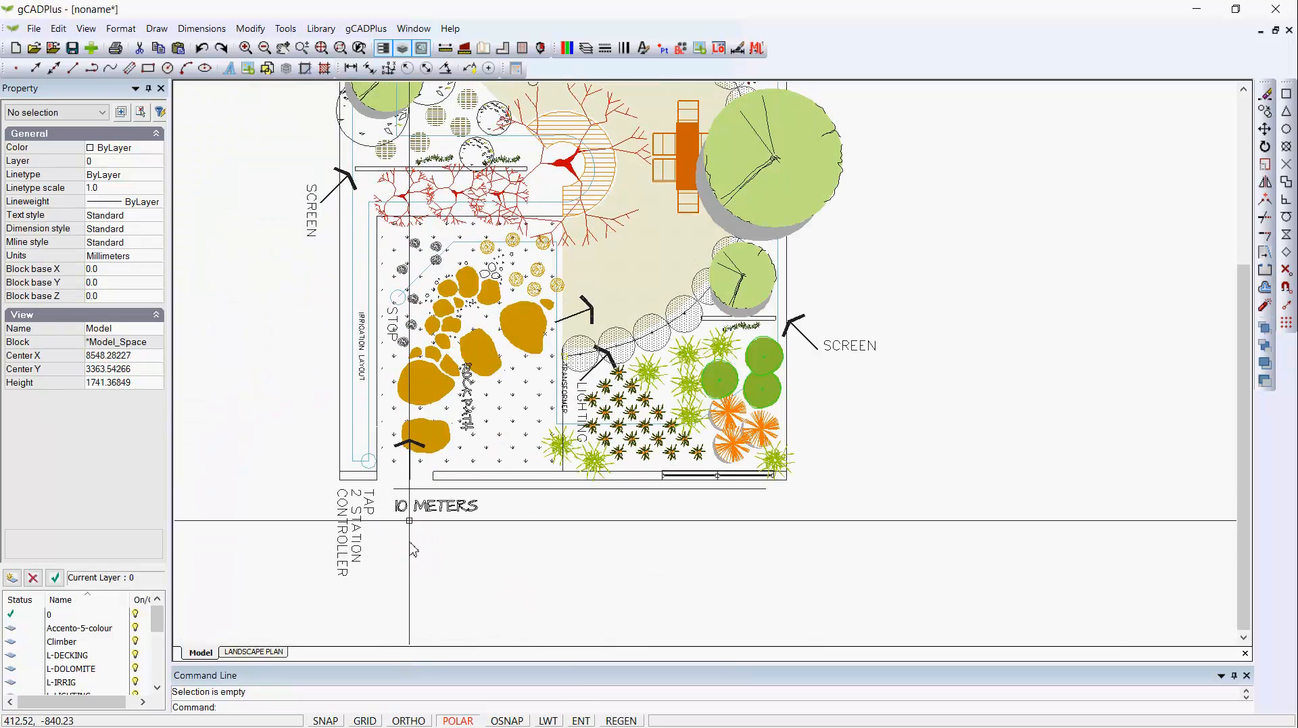
pyautogui.scroll(2, 447, 372)
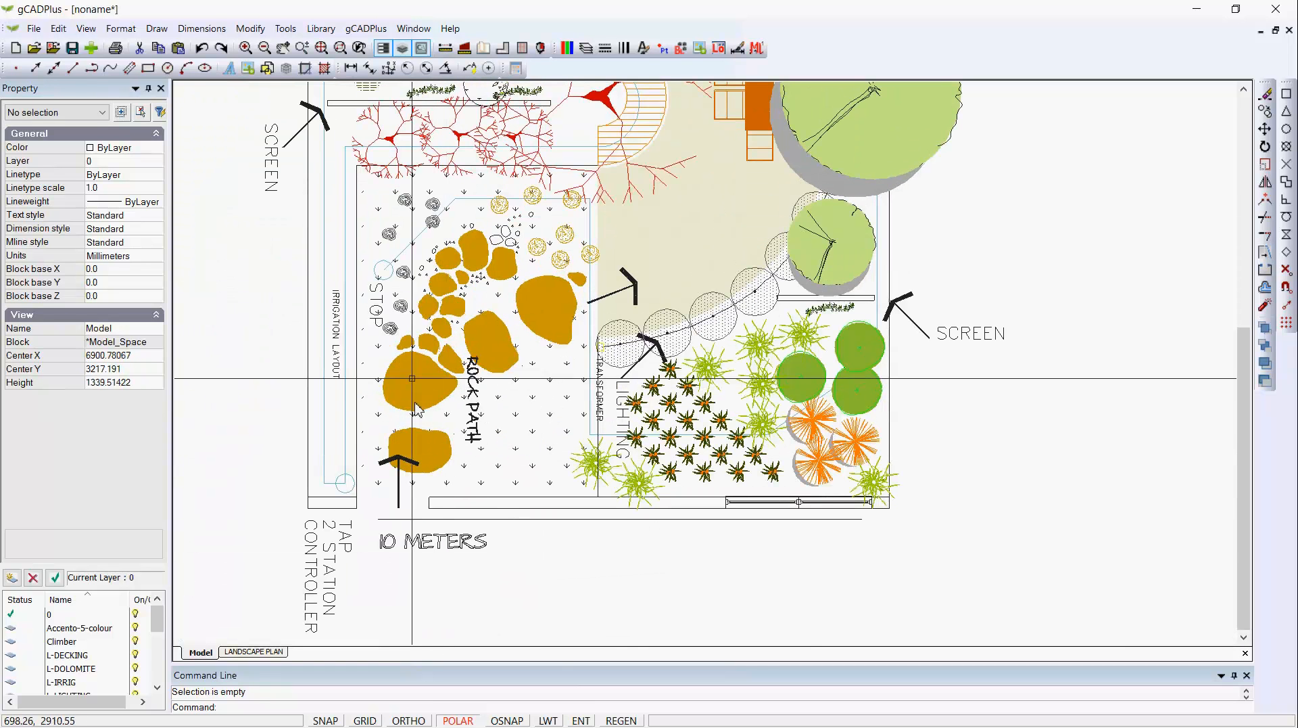
pyautogui.scroll(-1, 521, 284)
pyautogui.scroll(-4, 530, 313)
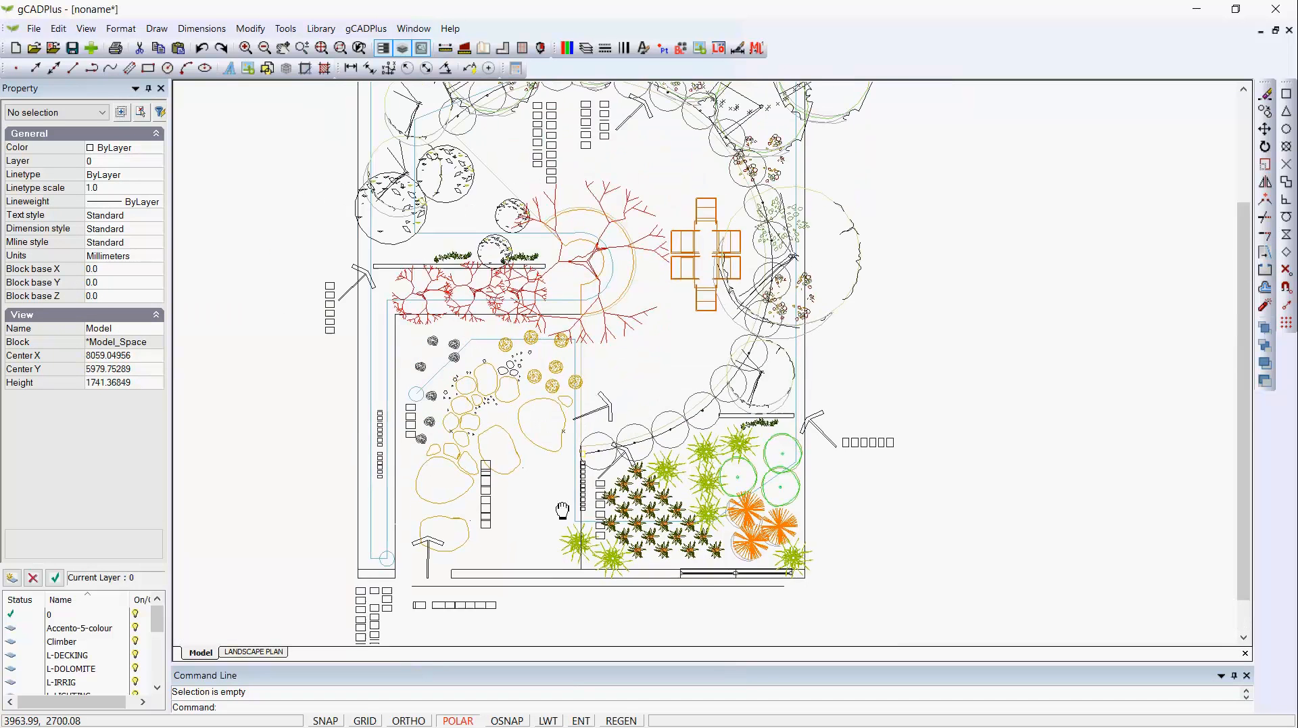
pyautogui.scroll(3, 636, 413)
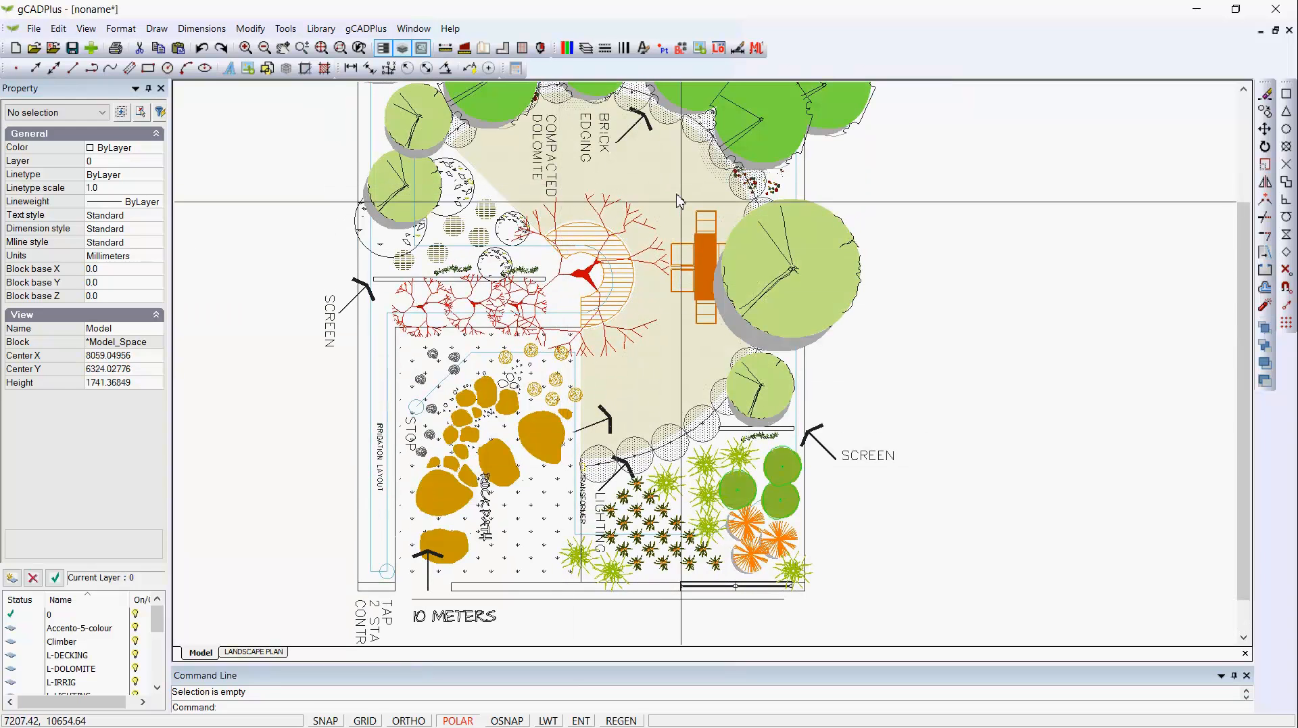